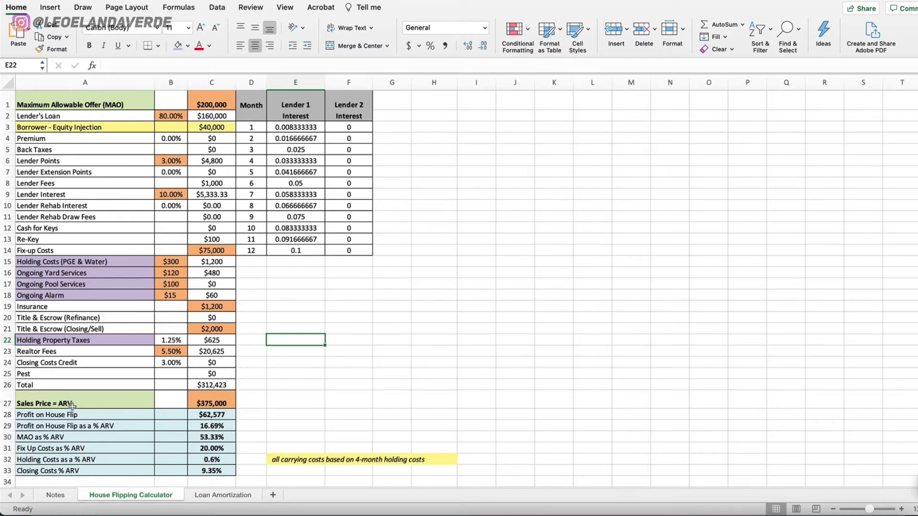
Look over the Notes and Loan Amortization sheets, finishing back on the House Flipping Calculator sheet.
click(55, 495)
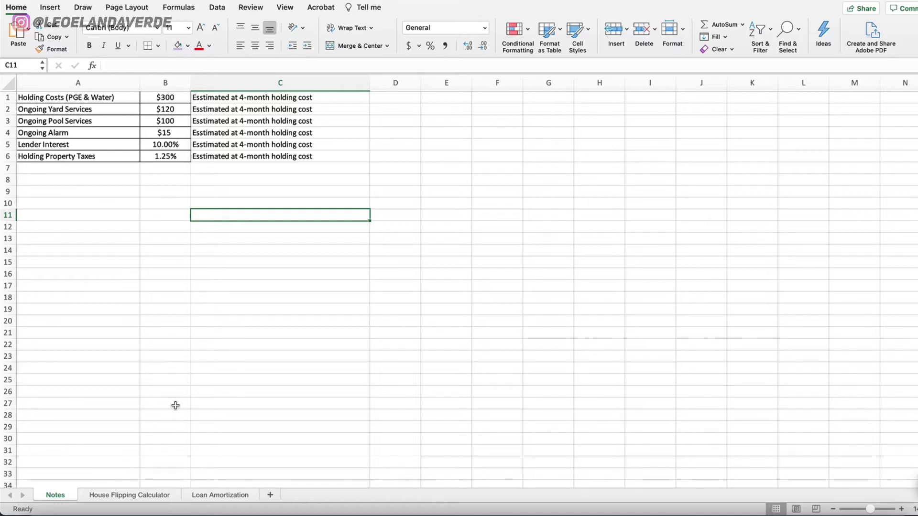
click(129, 496)
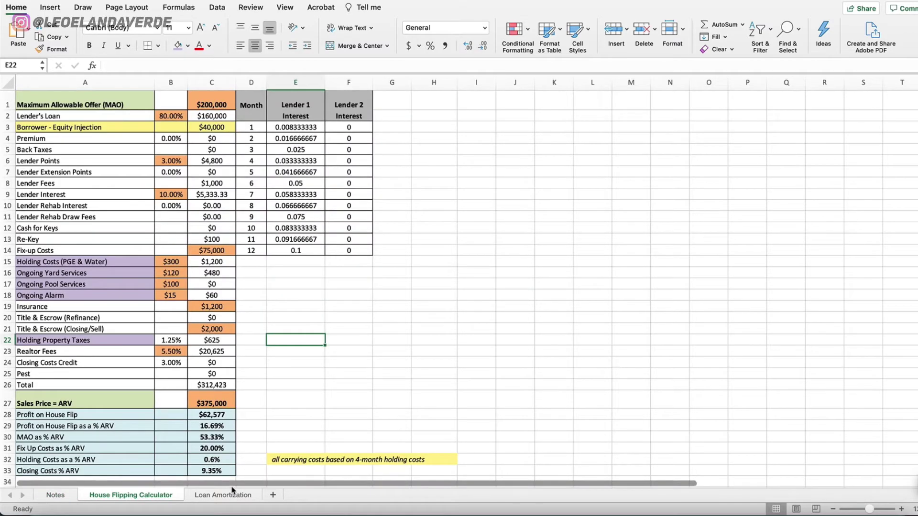
click(223, 497)
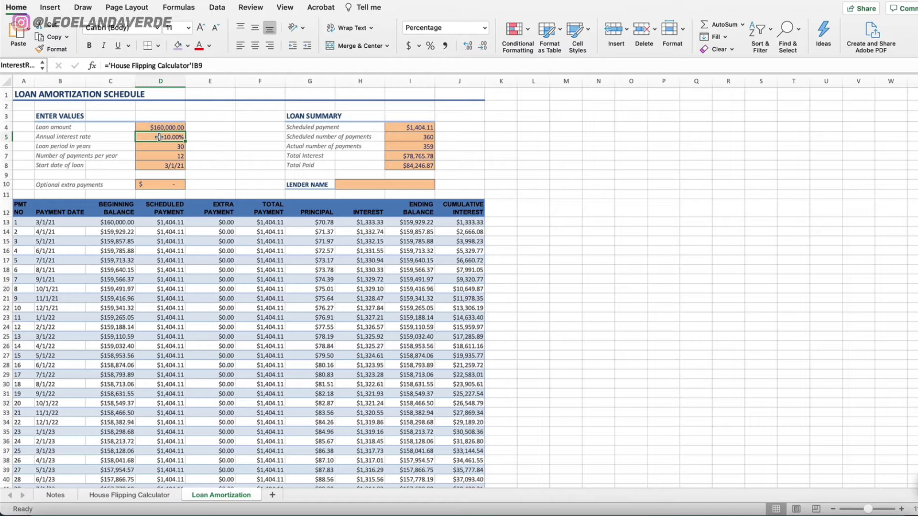
click(138, 496)
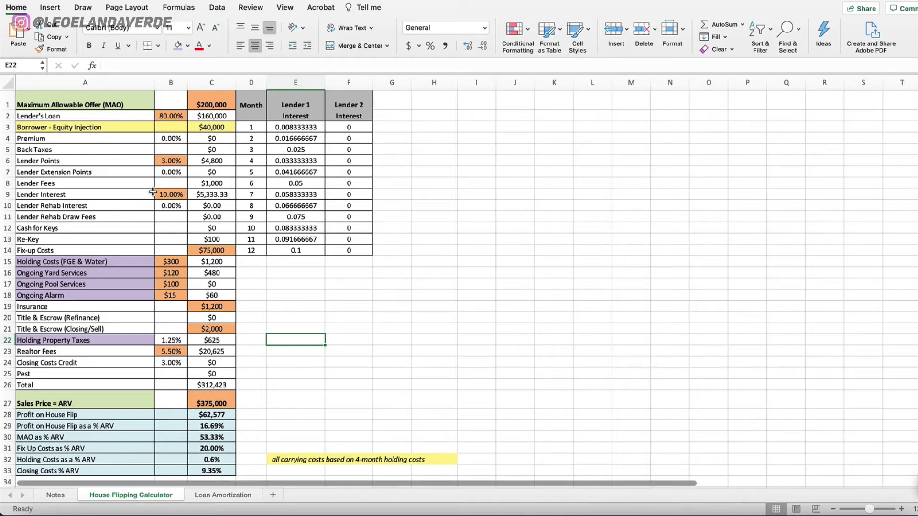
Inspect the maximum allowable offer, the sales price (ARV) and the formula behind the profit on house flip.
click(224, 105)
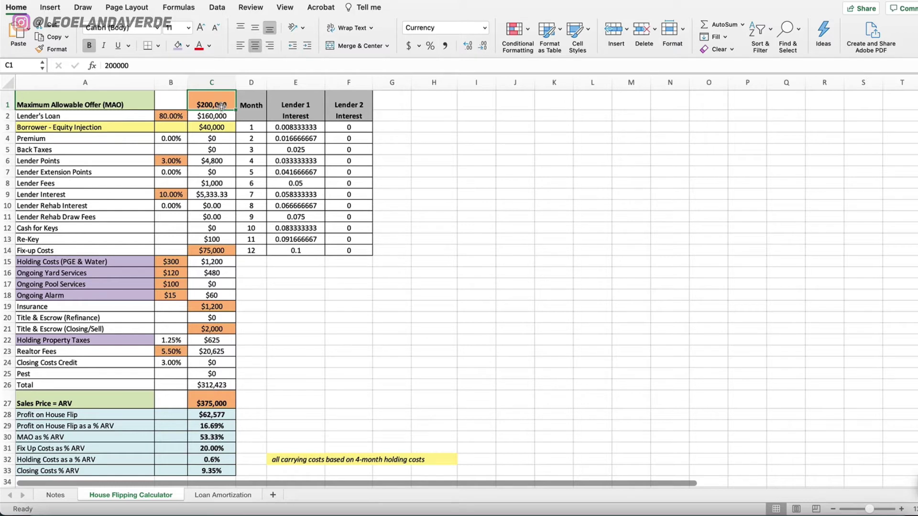
click(76, 402)
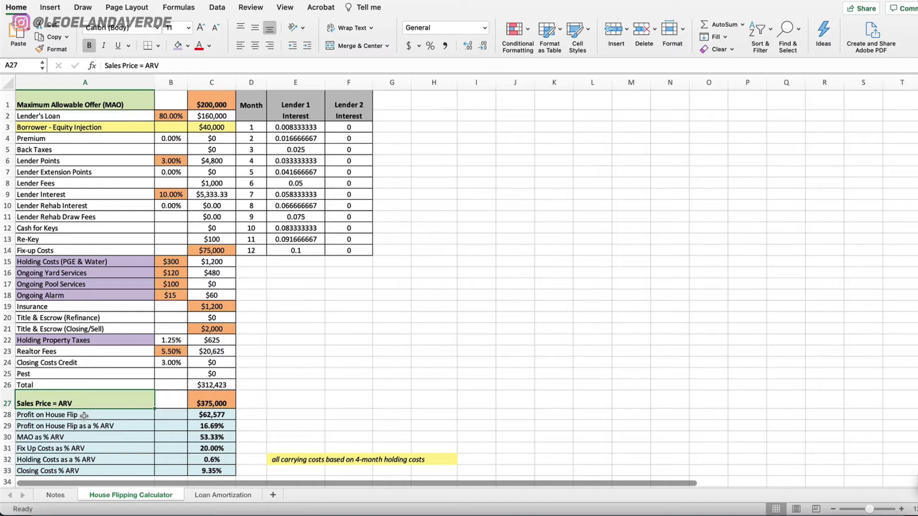
click(214, 409)
double_click(214, 414)
key(Return)
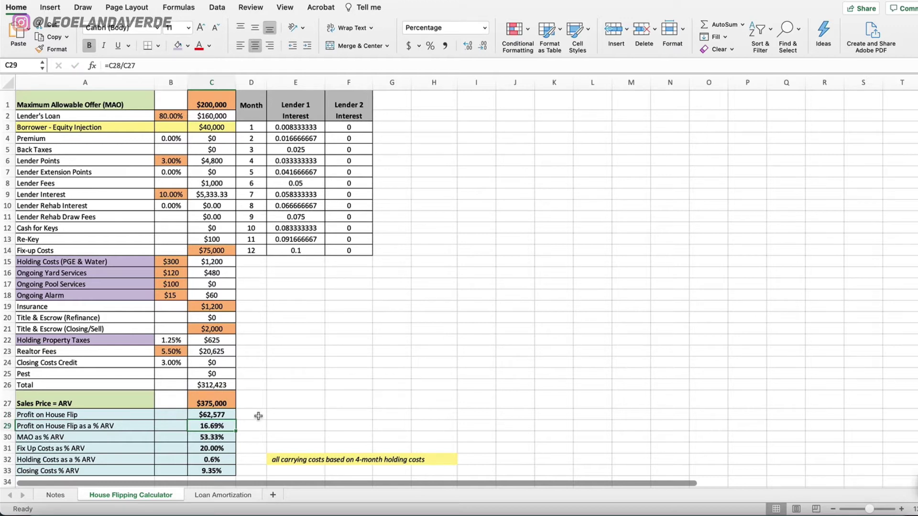
Examine the calculator's cost rows and result rows, down to the color legend for input areas and holding costs.
scroll(258, 416, down, 3)
scroll(258, 416, up, 3)
scroll(117, 345, down, 2)
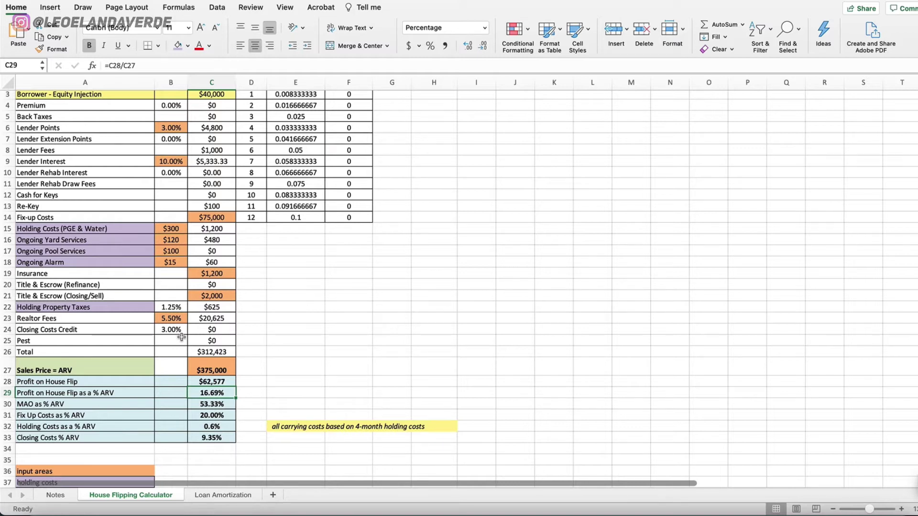
scroll(181, 337, down, 1)
scroll(182, 337, up, 4)
scroll(181, 338, down, 2)
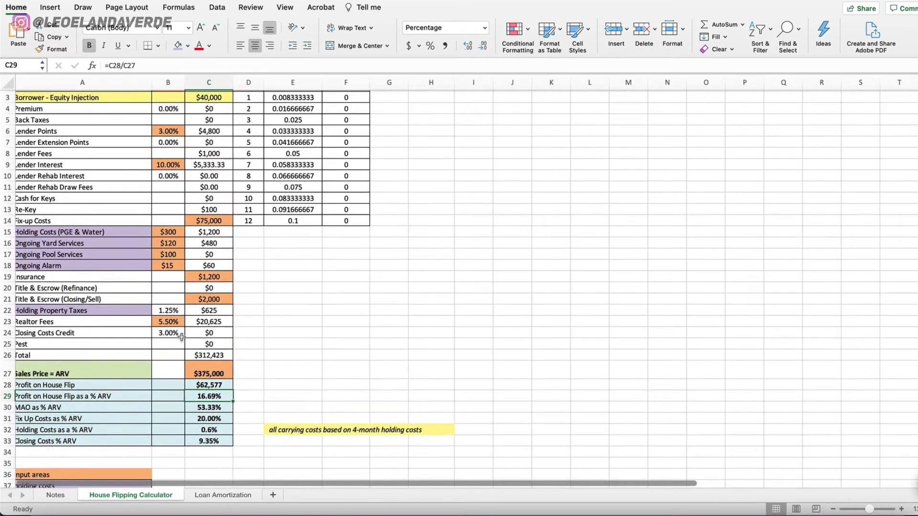
scroll(181, 338, up, 1)
scroll(181, 337, up, 1)
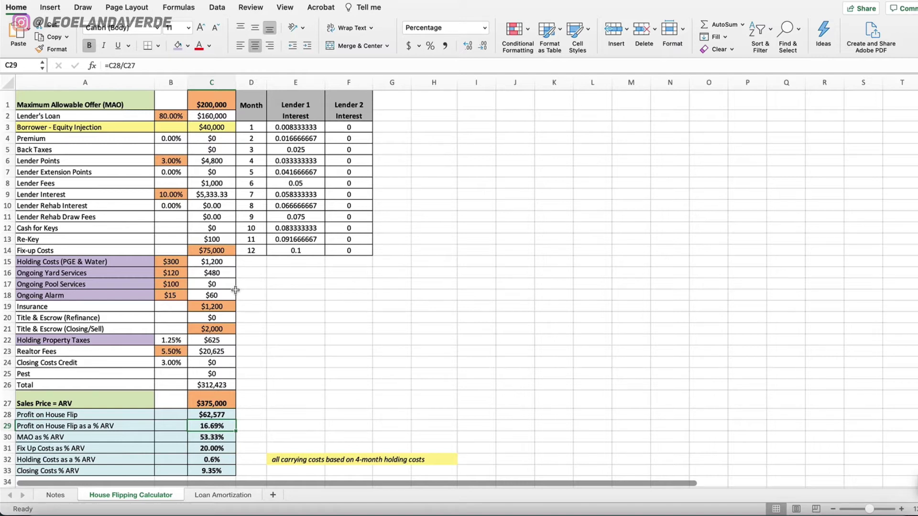
Go through the result rows from Profit on House Flip down to Closing Costs % ARV.
scroll(235, 290, down, 1)
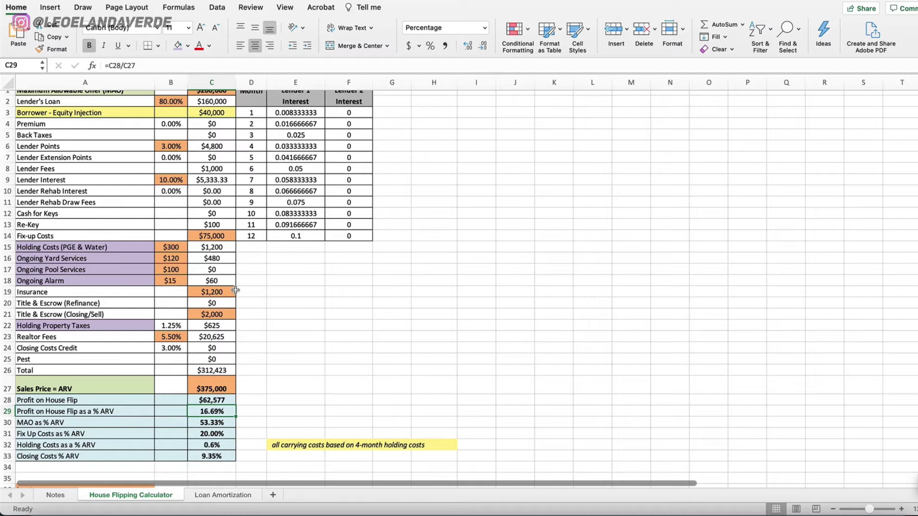
click(118, 403)
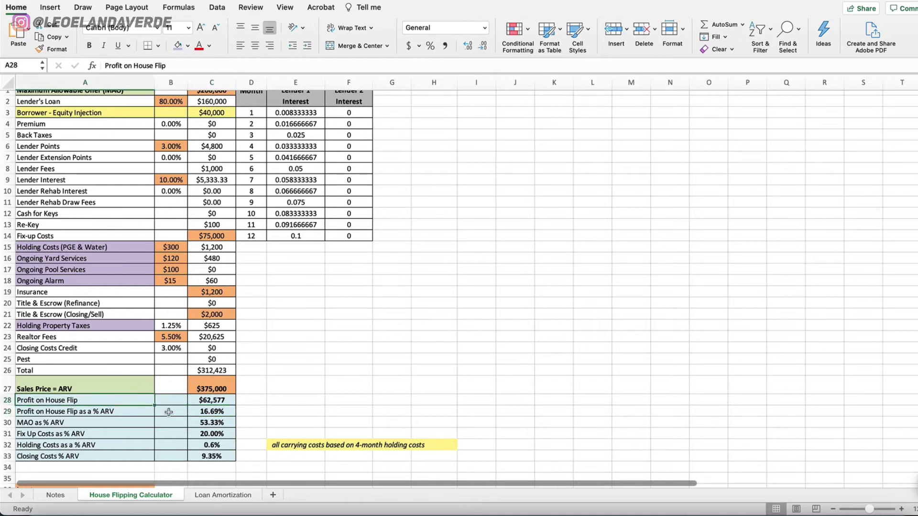
key(Down)
key(Up)
key(Down)
key(Down)
key(Down)
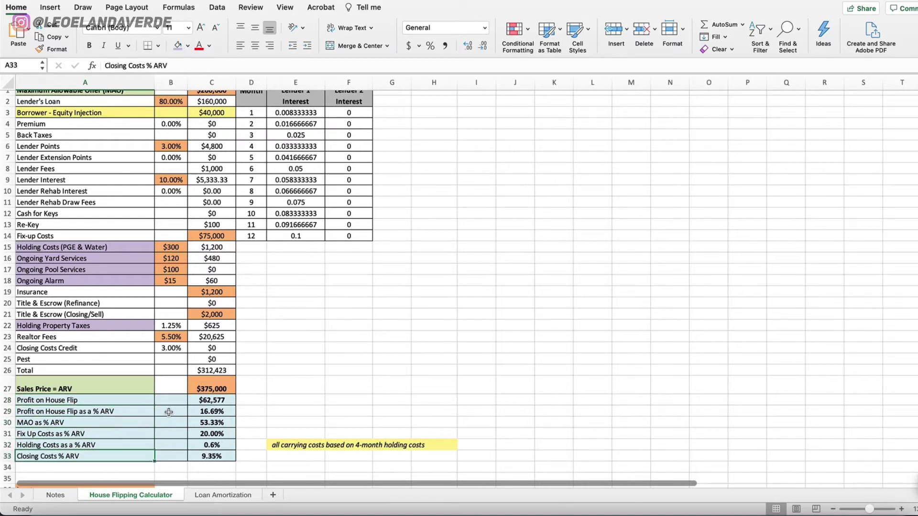
scroll(168, 412, up, 1)
click(384, 384)
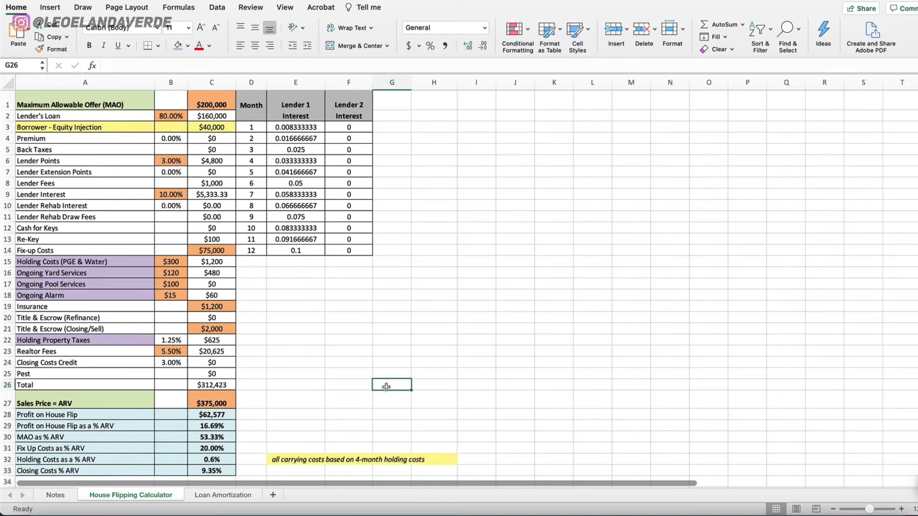
Inspect the maximum allowable offer, the lender's loan percentage and the formula for the borrower's equity injection.
click(219, 107)
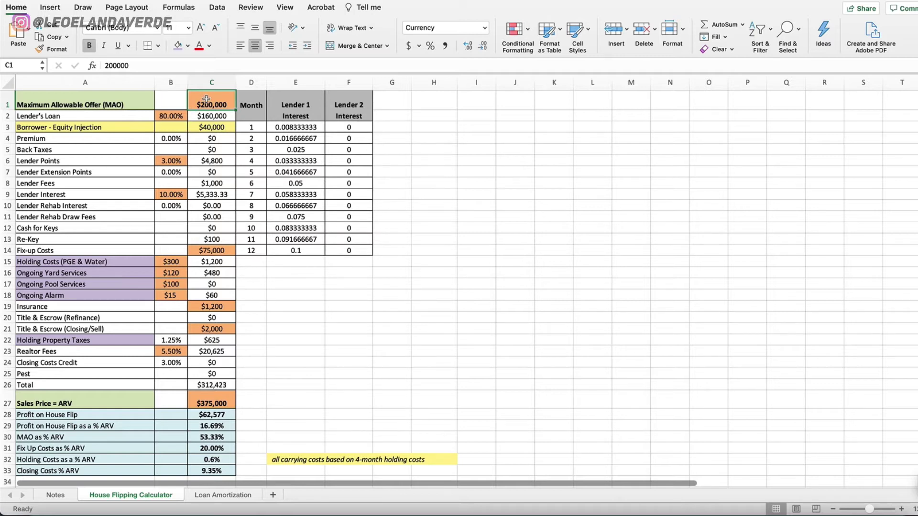
click(173, 115)
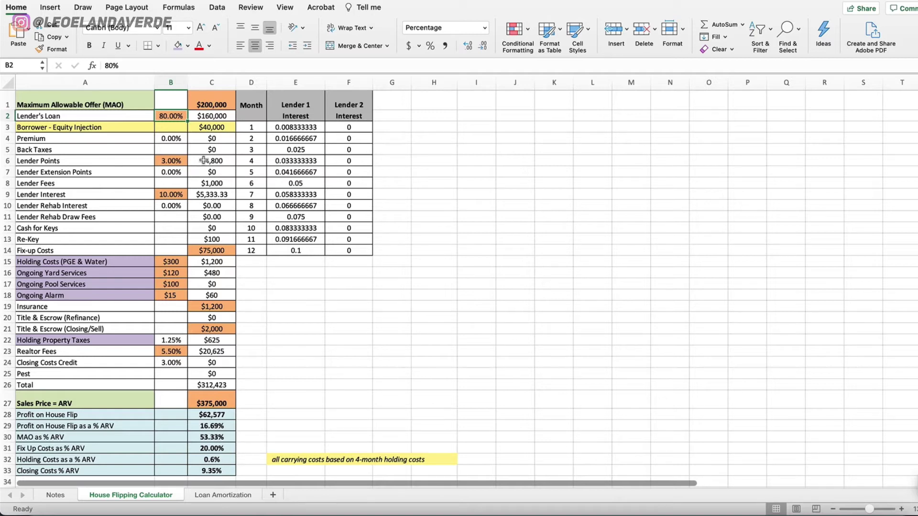
click(207, 129)
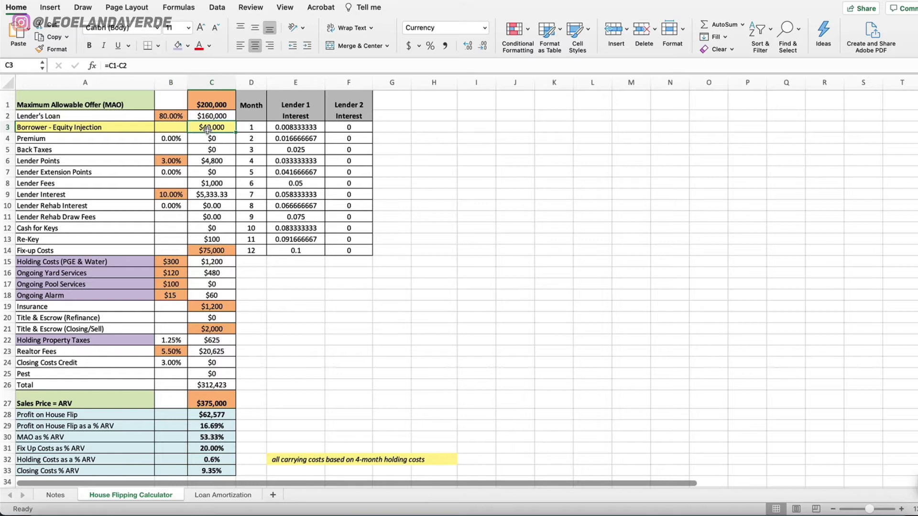
double_click(211, 127)
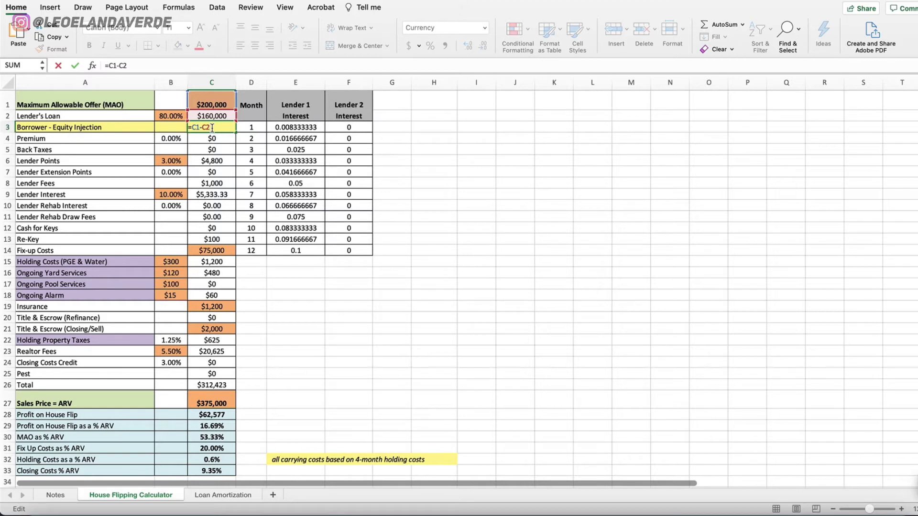
key(Return)
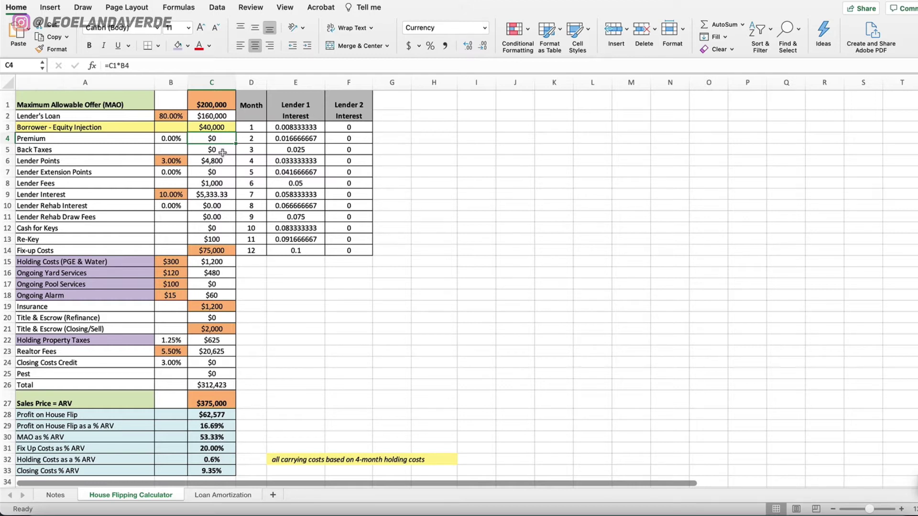
Check the rates and calculated amounts for Lender Points and Lender Interest.
click(180, 161)
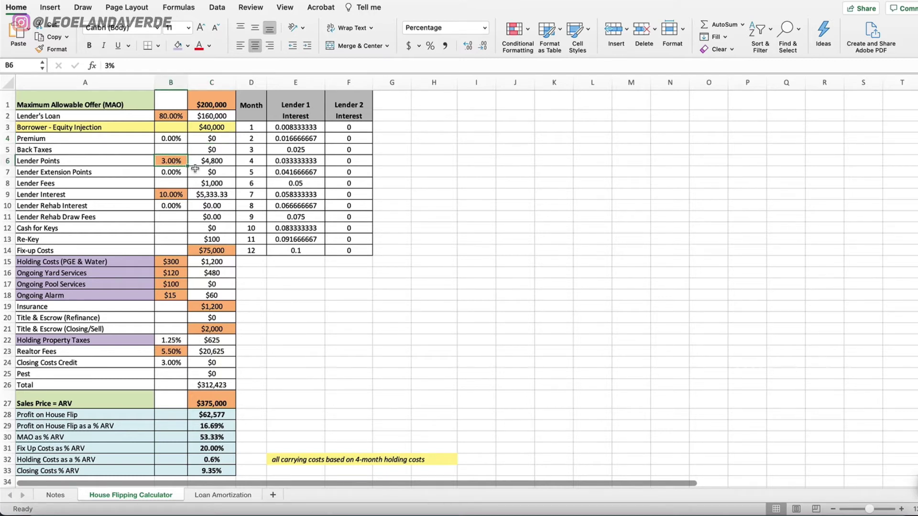
key(Right)
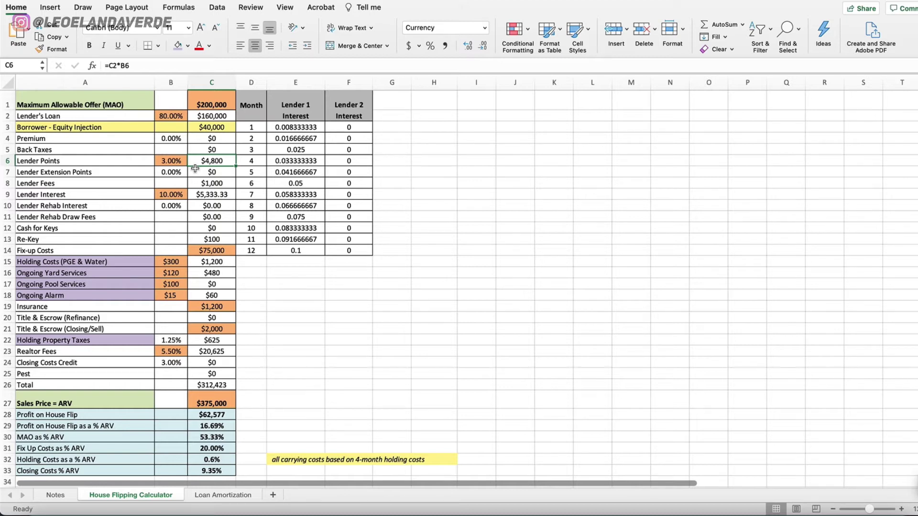
key(Down)
key(Down)
key(Down)
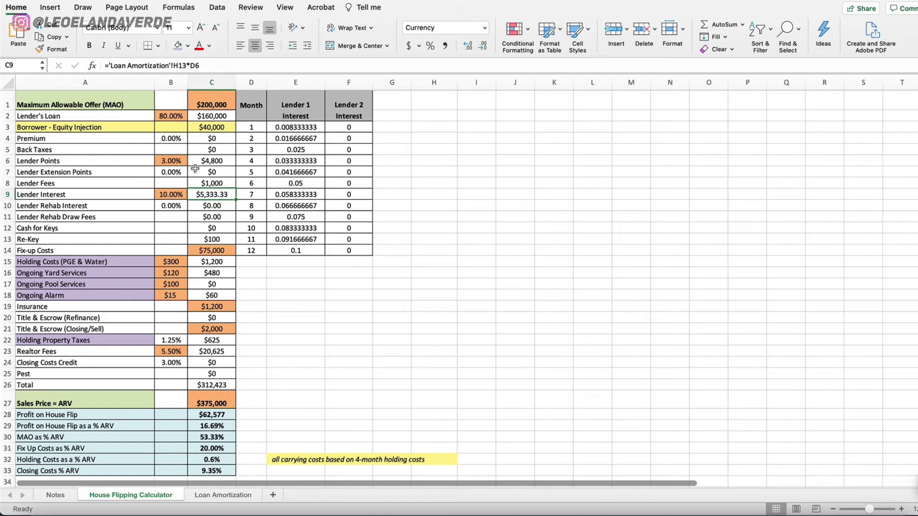
key(Left)
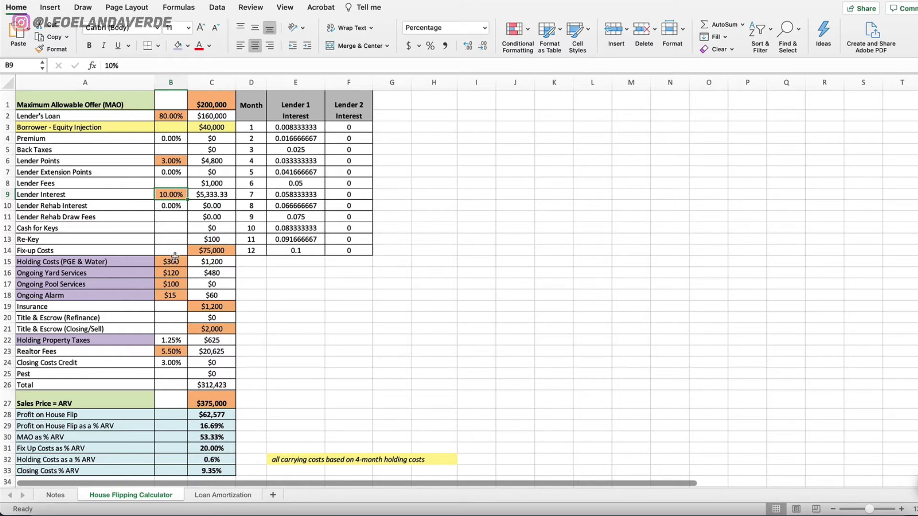
Review the fix-up costs against the maximum allowable offer, and inspect the closing/sell Title & Escrow cost.
click(203, 250)
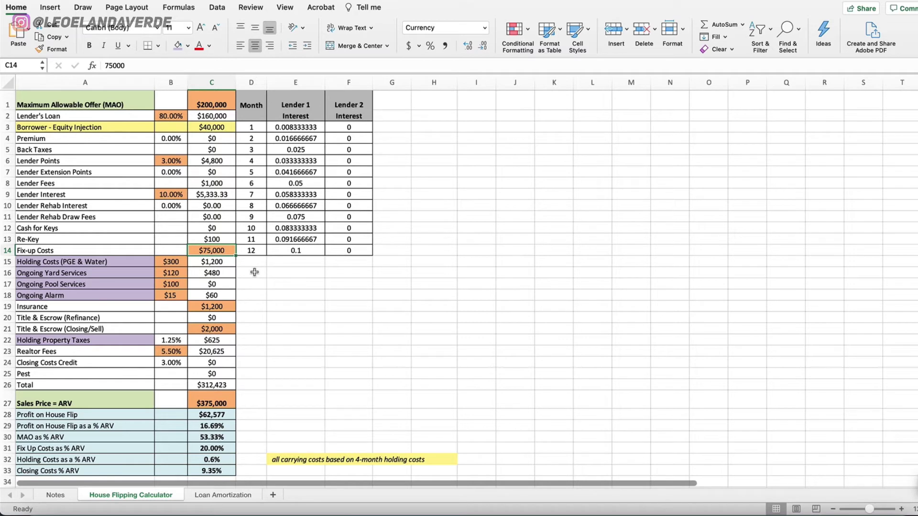
click(220, 101)
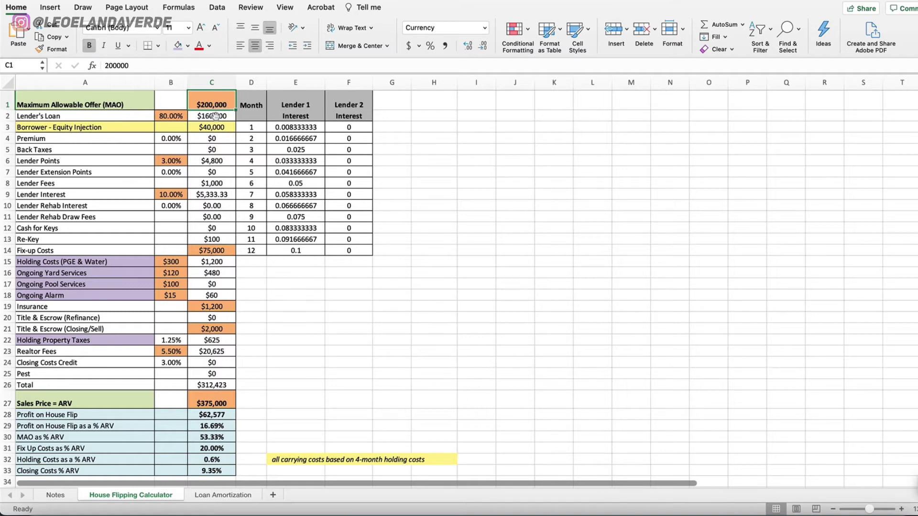
click(220, 251)
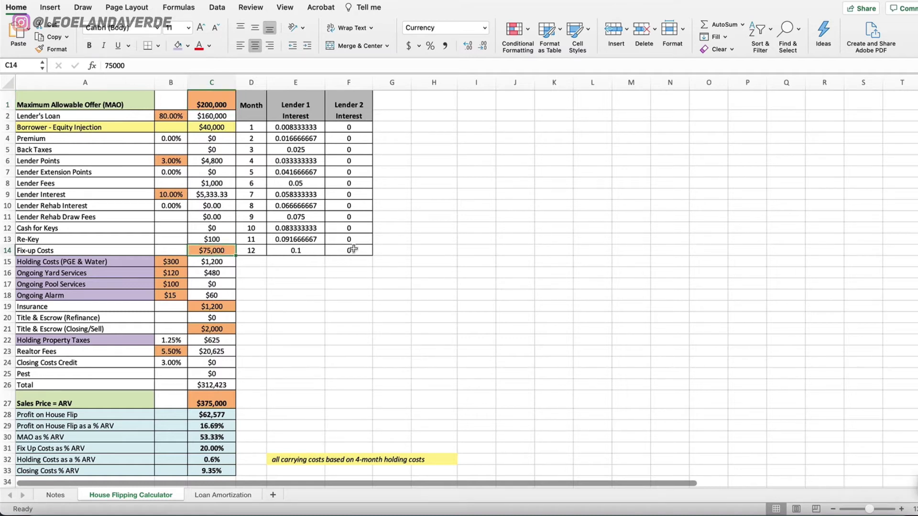
scroll(239, 284, down, 2)
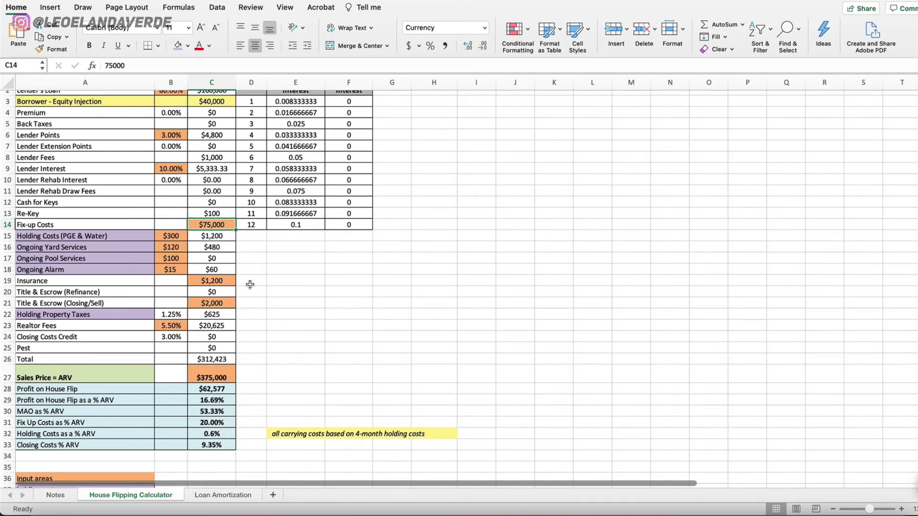
click(222, 302)
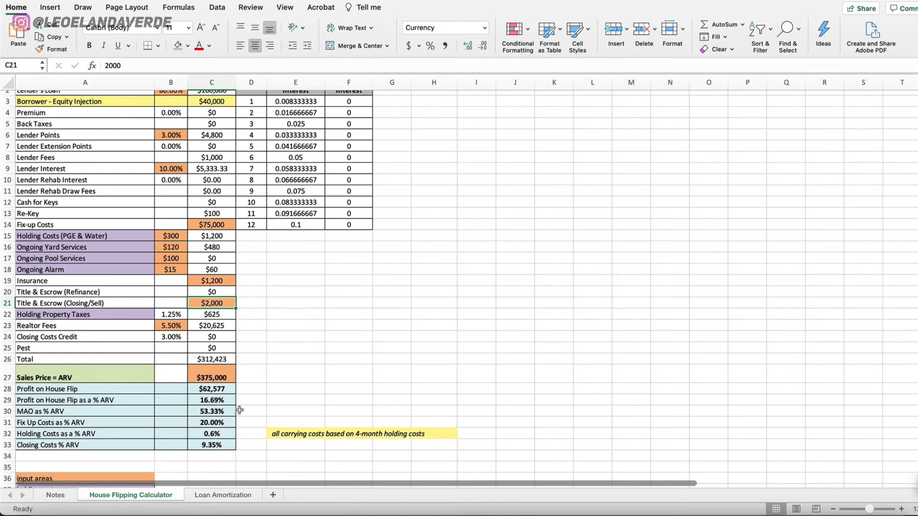
Check the cells summed by the Total formula and inspect the Profit on House Flip formula.
click(207, 360)
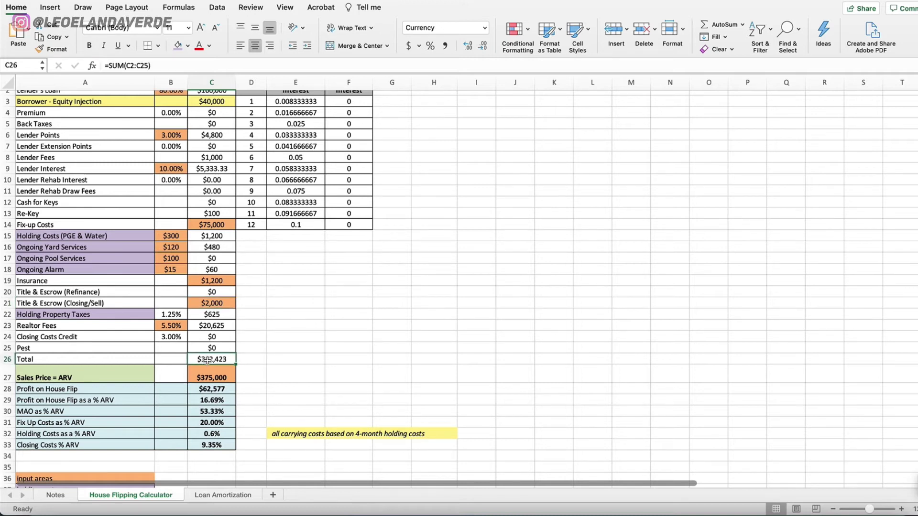
double_click(207, 360)
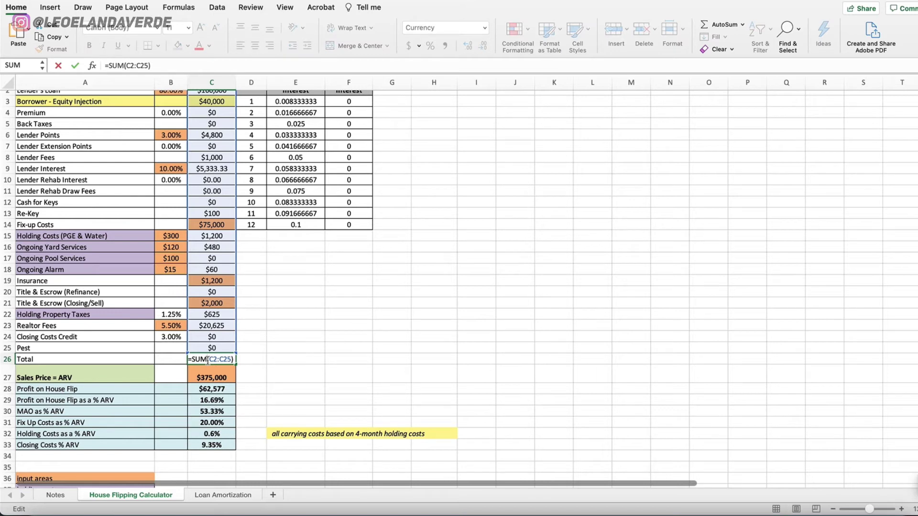
key(Return)
scroll(261, 391, down, 2)
click(211, 369)
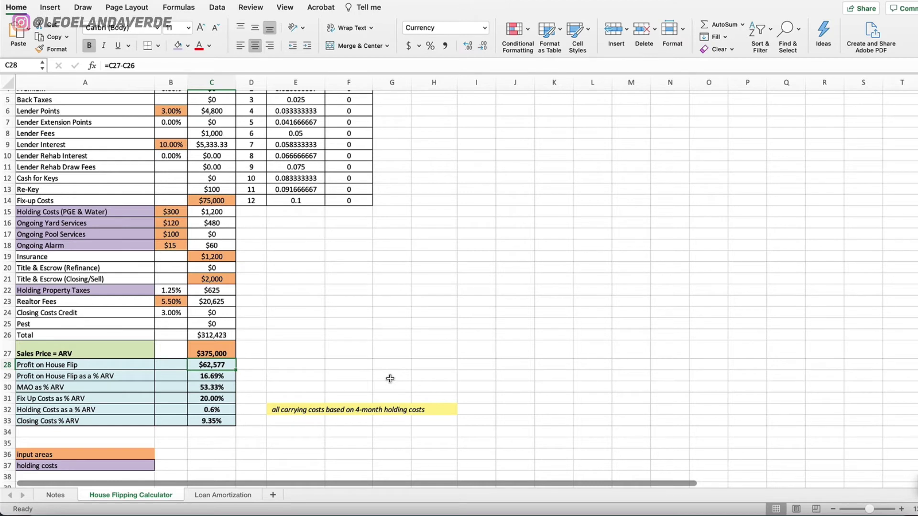
Inspect the formulas expressing profit, fix-up costs and holding costs as percentages of ARV.
click(226, 377)
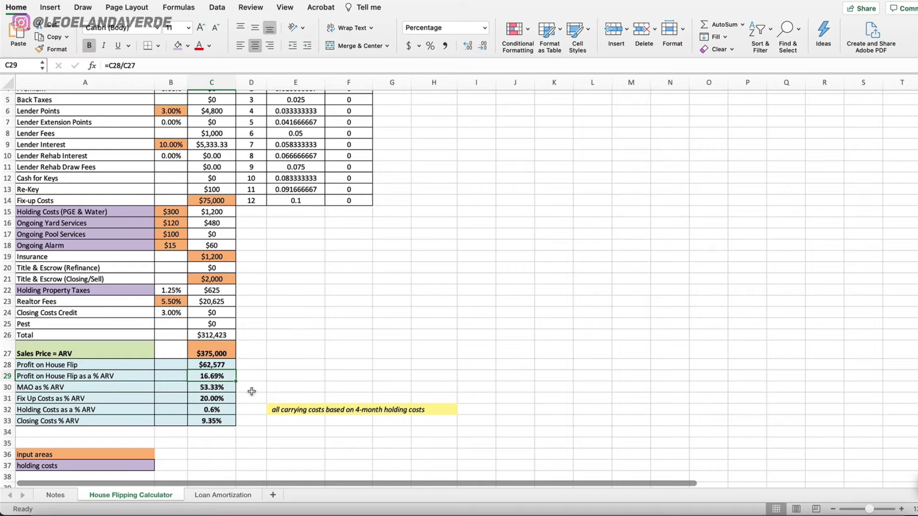
double_click(216, 399)
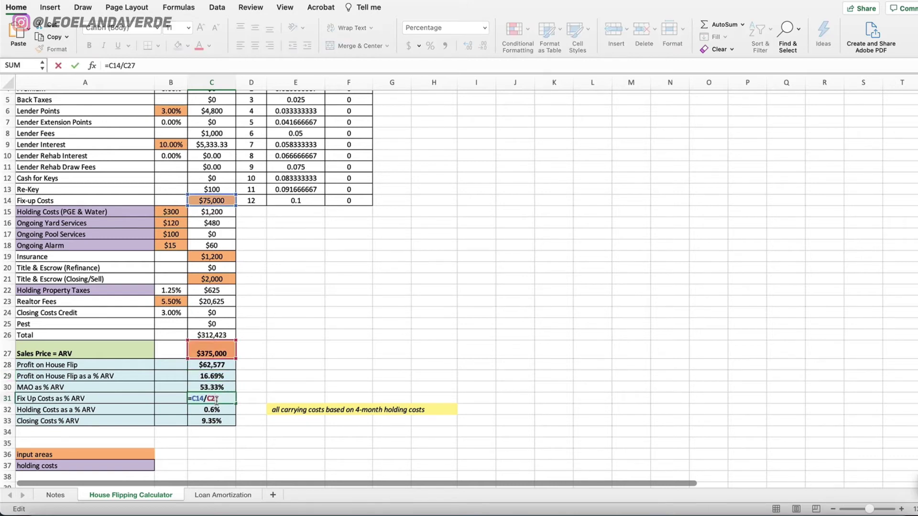
key(Return)
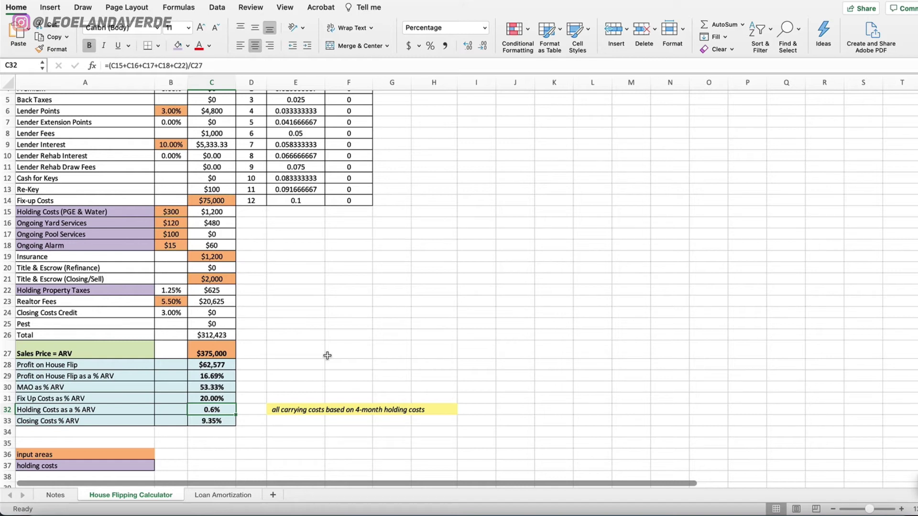
scroll(327, 356, up, 3)
scroll(301, 342, down, 1)
scroll(302, 341, up, 1)
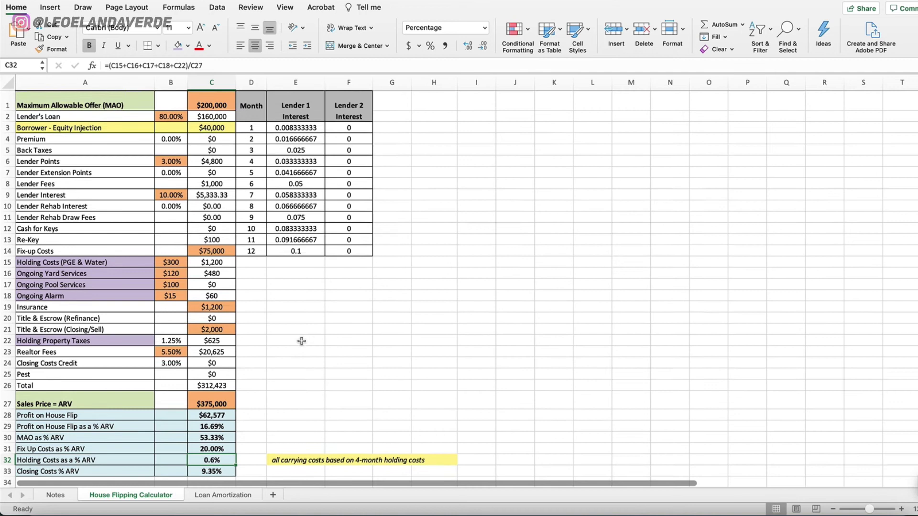
Set the Maximum Allowable Offer to $225,000 and the Sales Price (ARV) to $400,000.
click(220, 104)
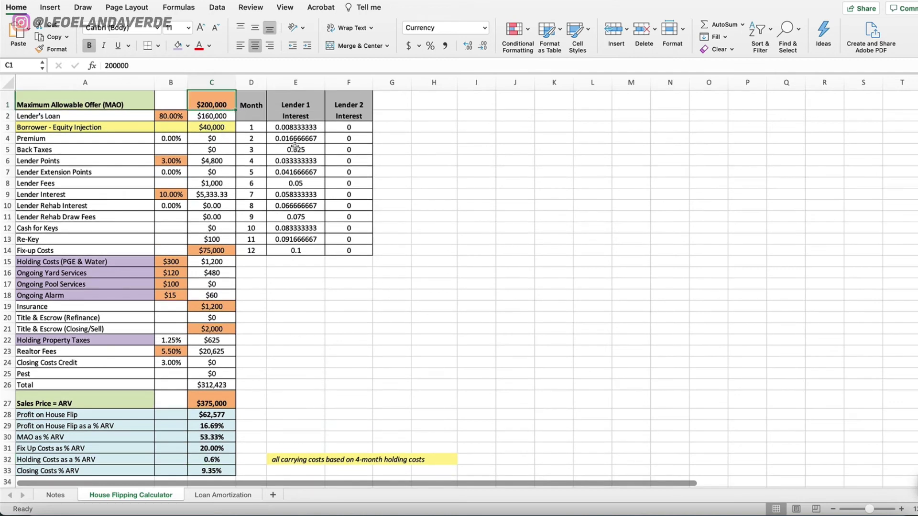
text(2250000)
key(BackSpace)
key(Return)
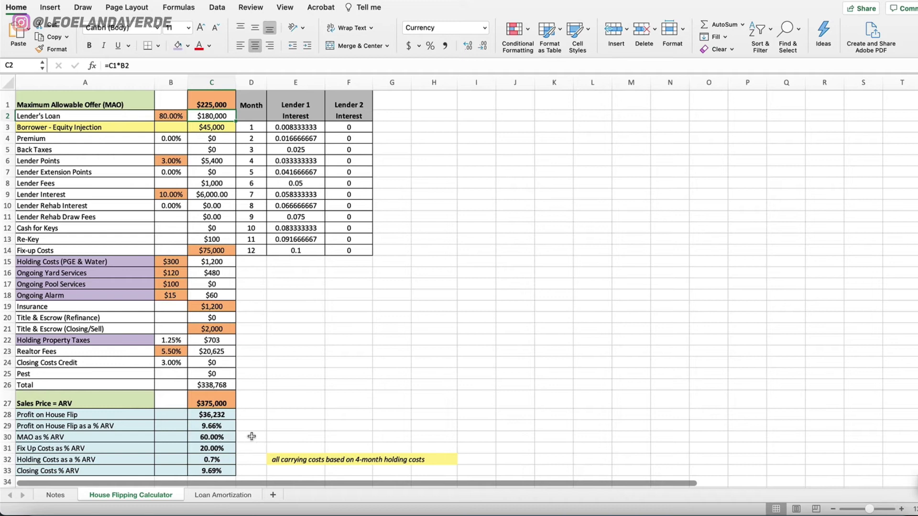
click(224, 397)
text(400000)
key(Return)
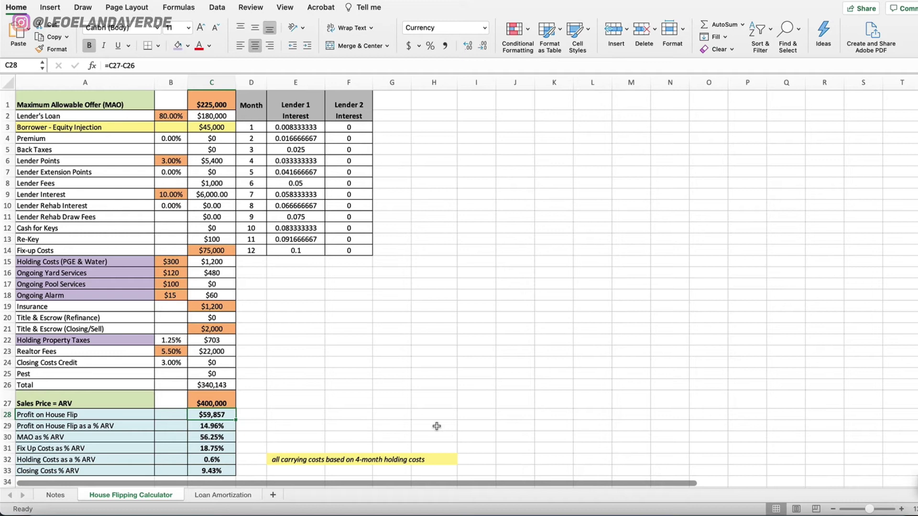
Set the Lender's Loan percentage to 90% and the Lender Points rate to 4%.
click(173, 116)
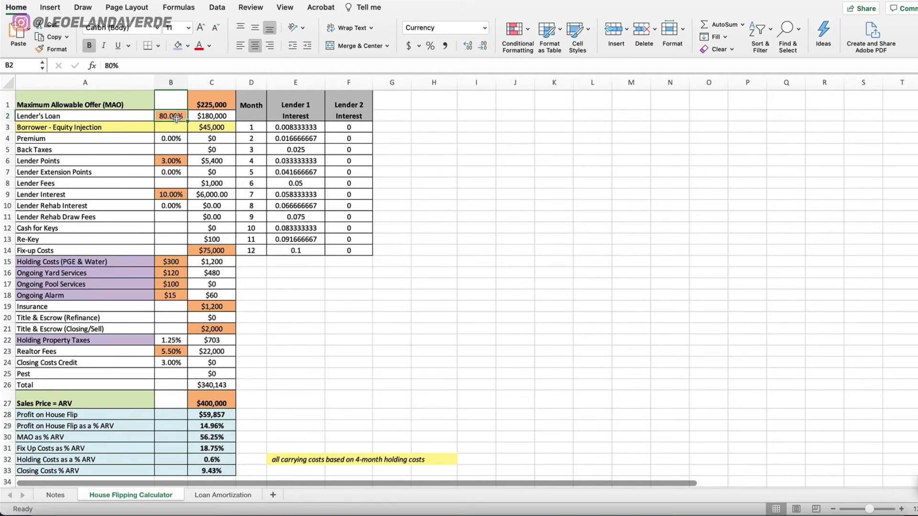
text(90)
key(Return)
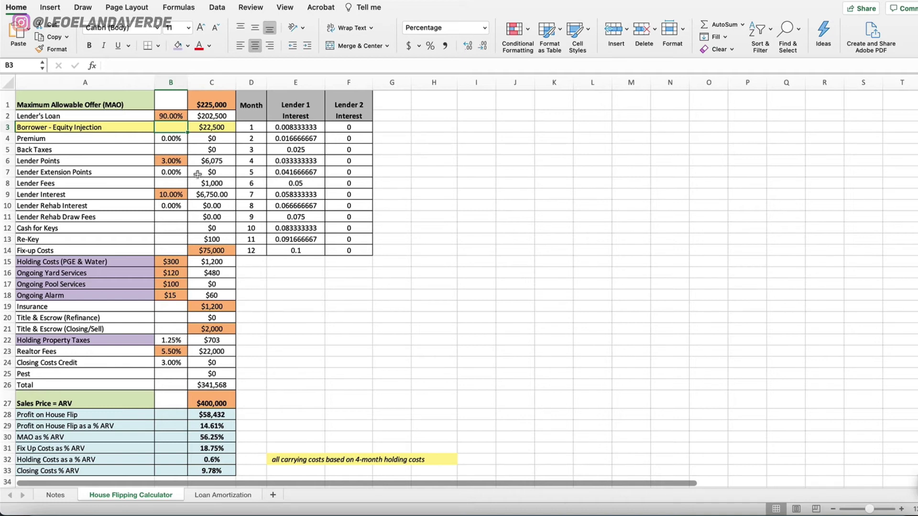
click(176, 161)
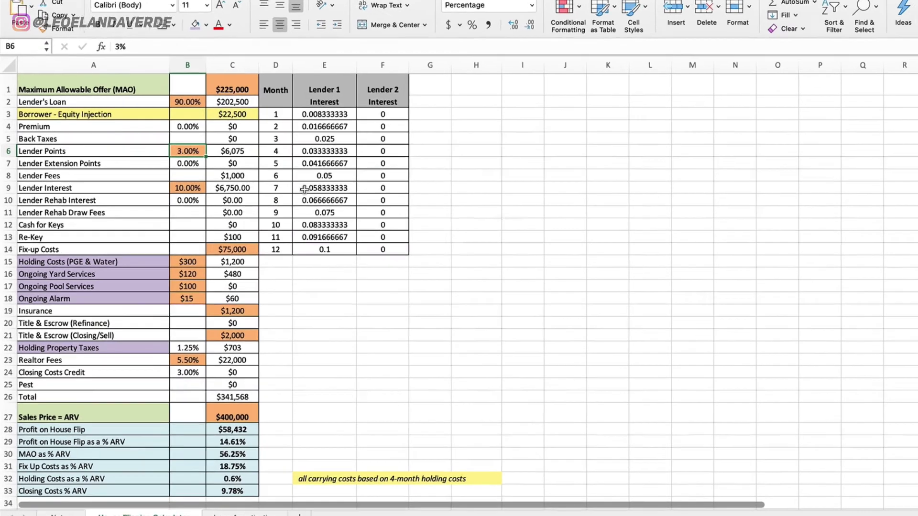
text(4)
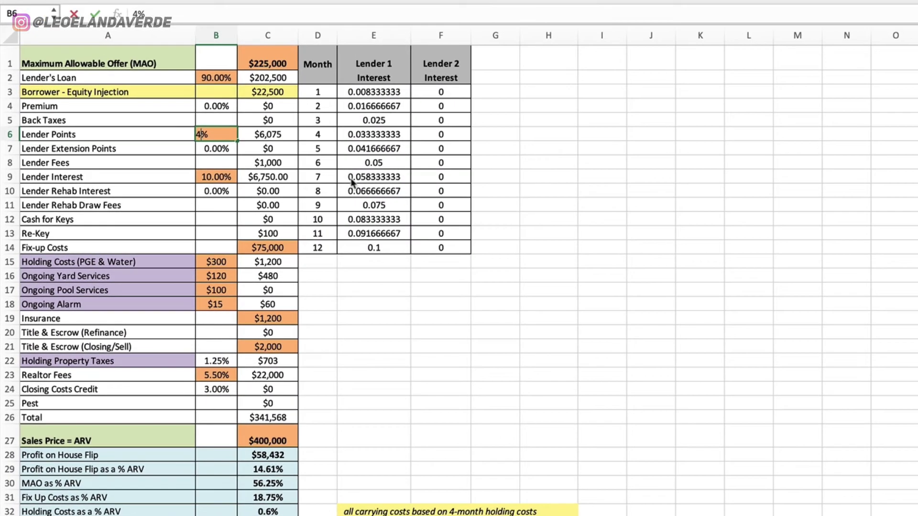
key(Return)
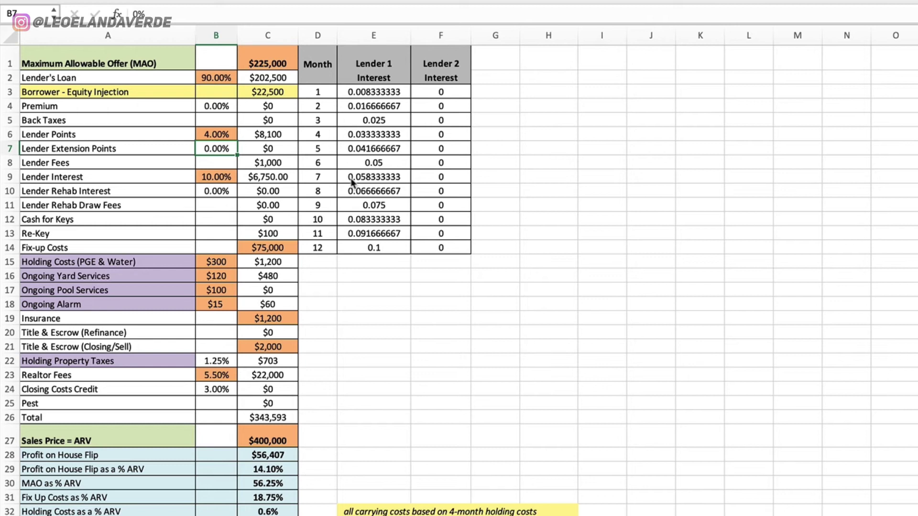
Try Lender Interest rates of 9% and 10%, ending on 9%, to compare their effect on the flip's profit.
key(Down)
key(Down)
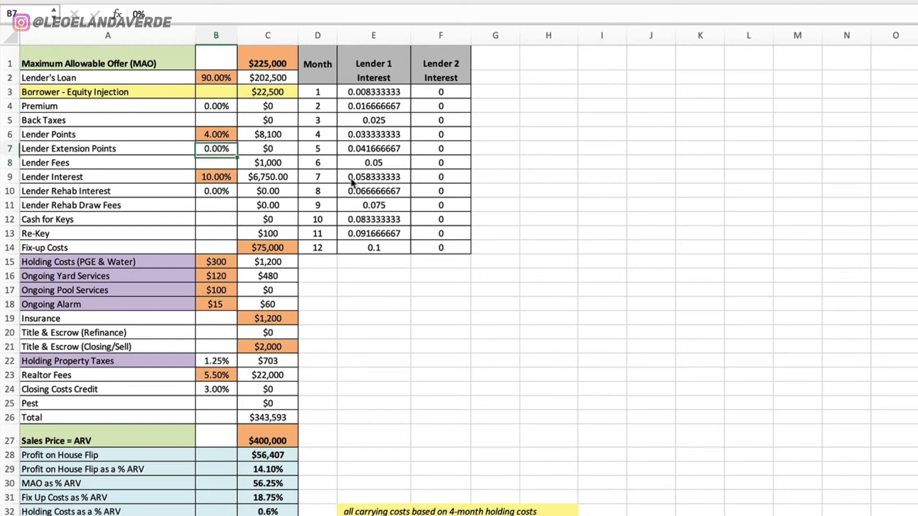
text(9)
key(Return)
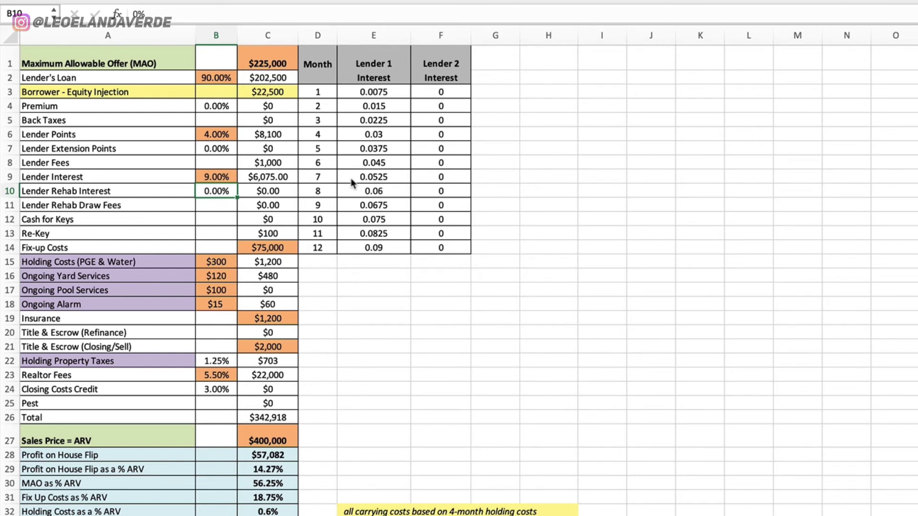
key(Up)
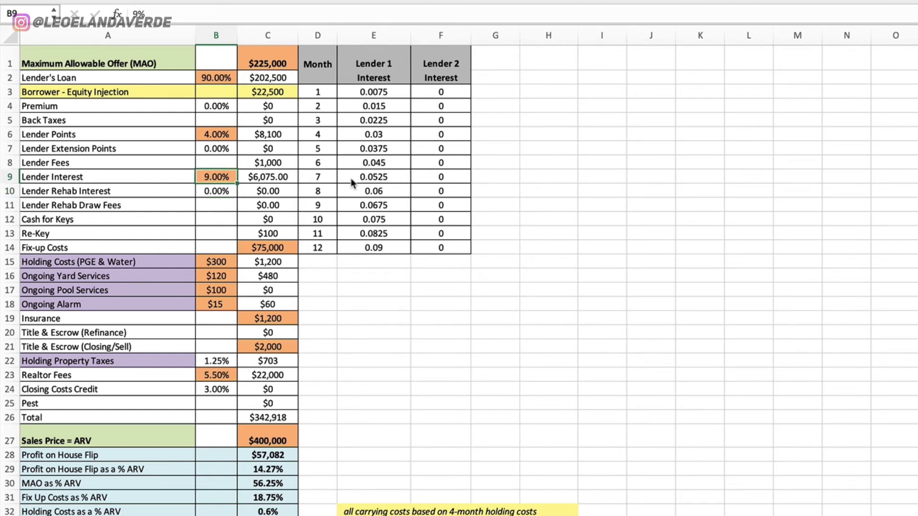
text(10)
key(Return)
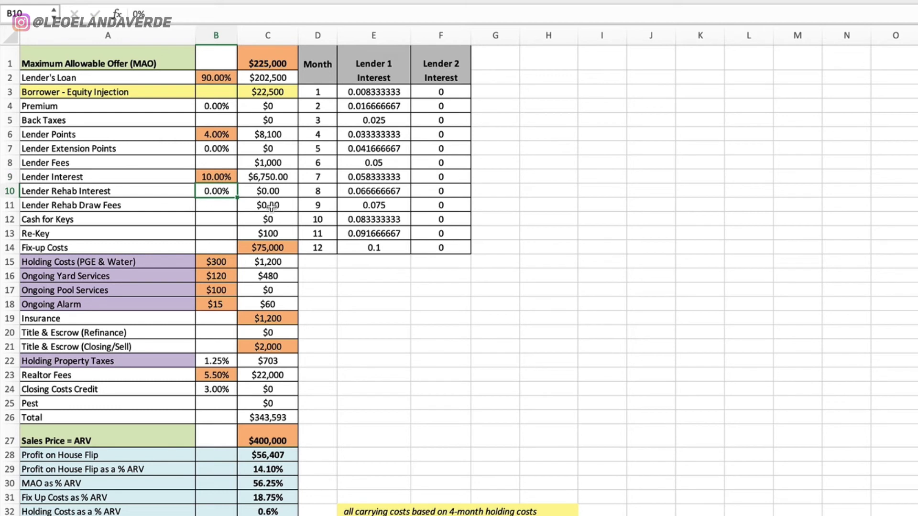
click(215, 176)
key(BackSpace)
text(9)
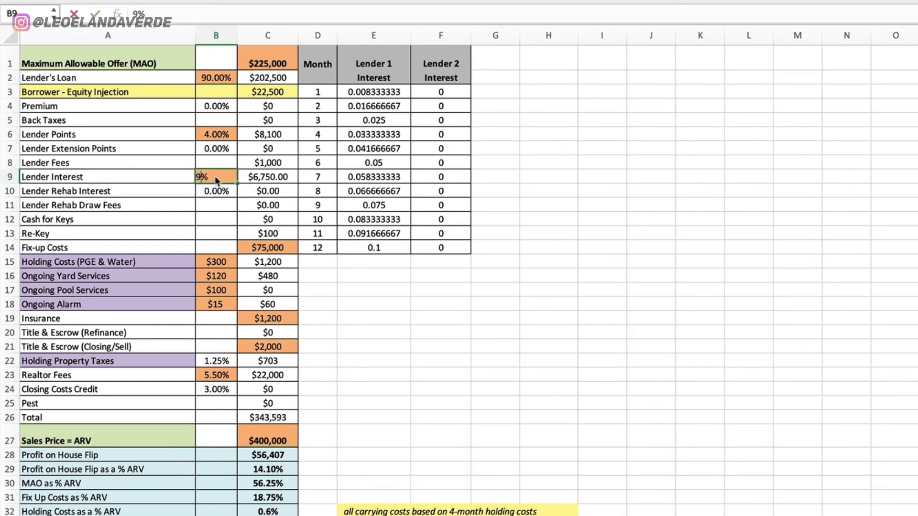
key(Return)
Set the Lender Interest rate to 8%.
click(220, 176)
text(8)
key(Return)
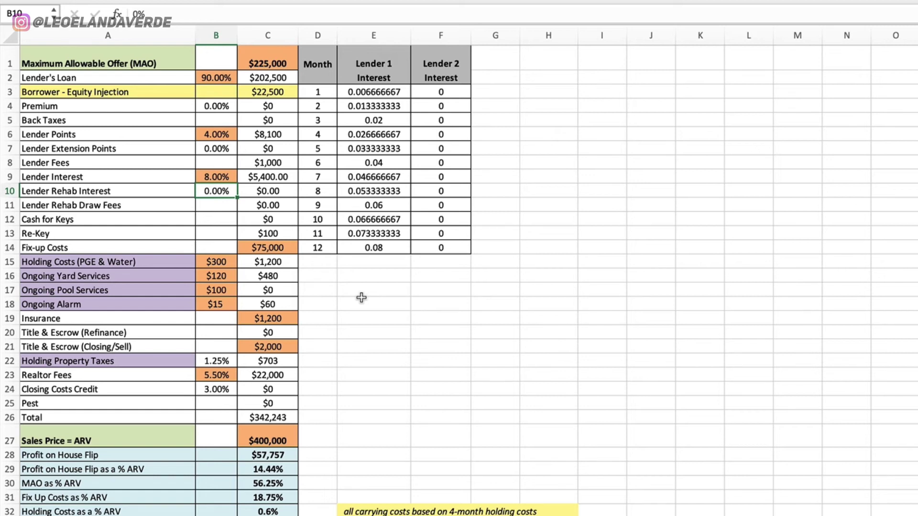
Set the Fix-up Costs to $50,000 and the Sales Price (ARV) to $350,000.
click(268, 250)
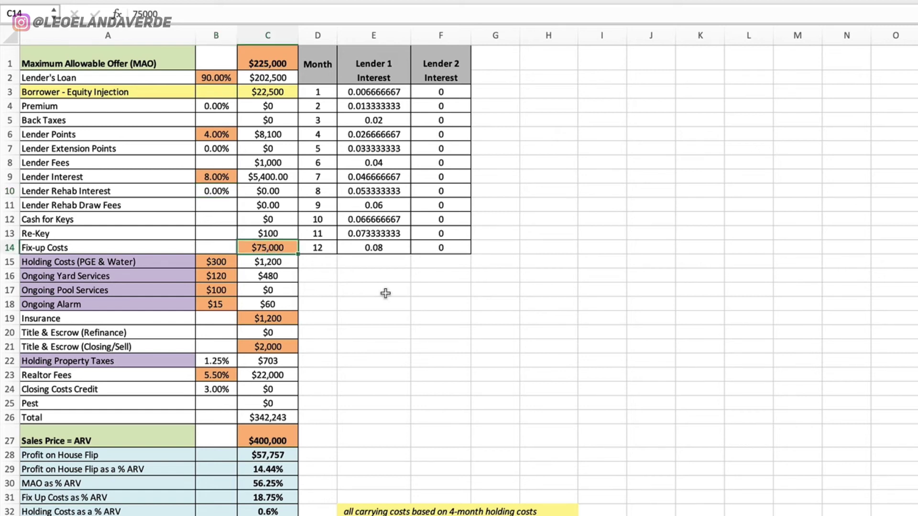
text(50000)
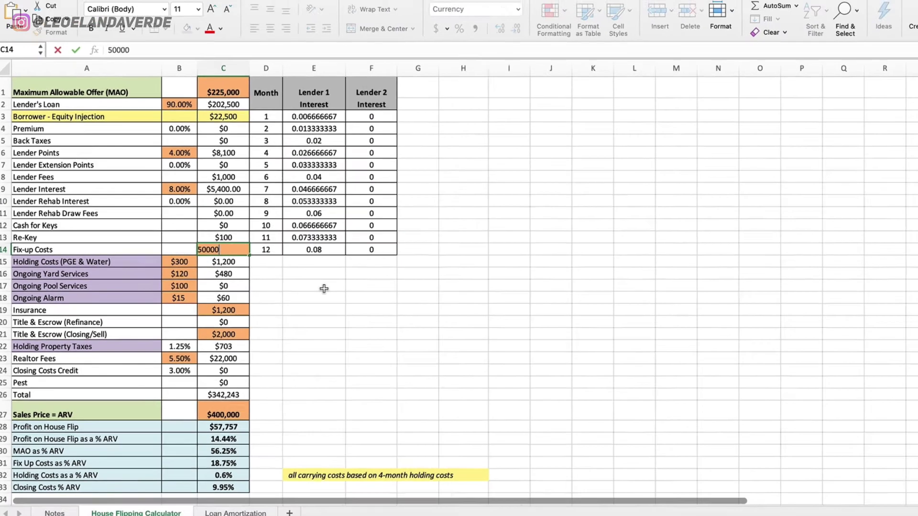
key(Return)
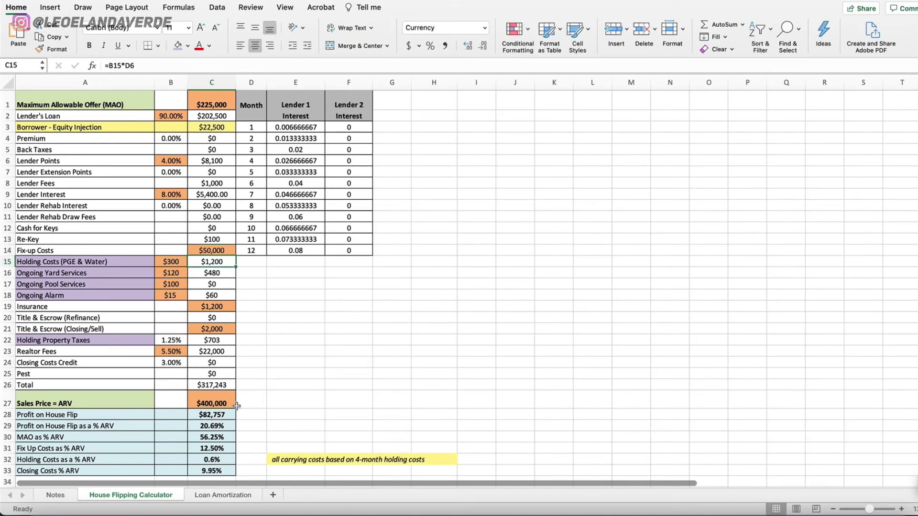
click(223, 415)
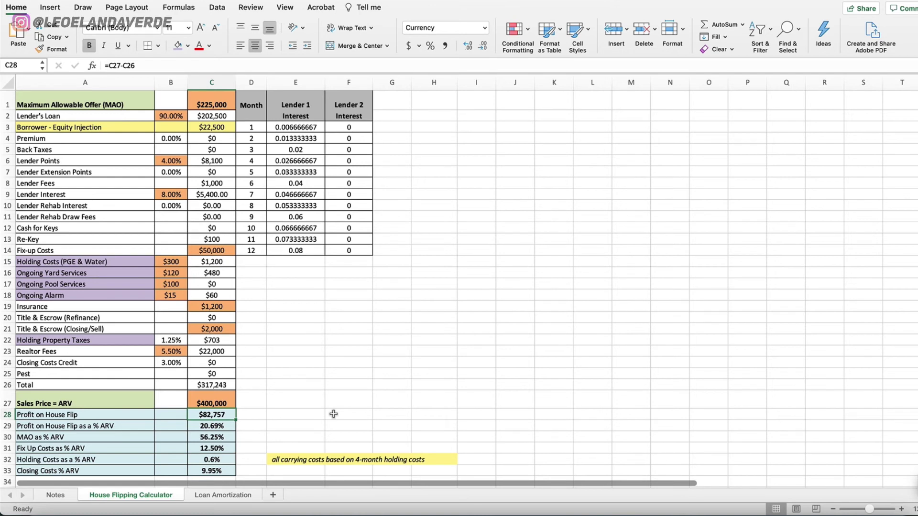
click(223, 402)
text(350000)
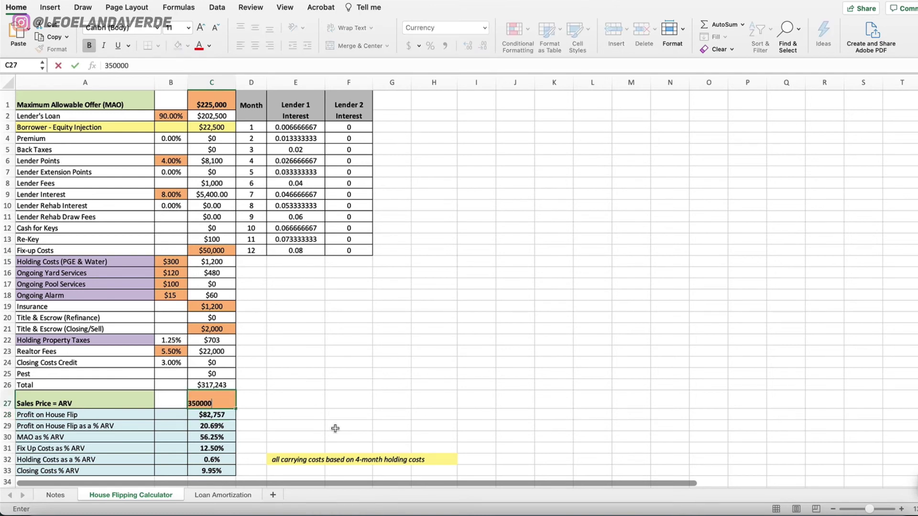
key(Return)
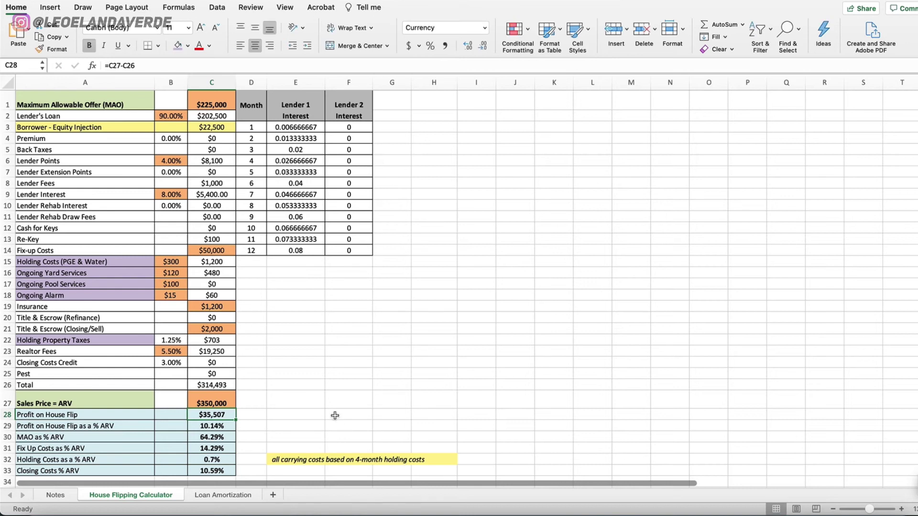
Set the monthly Holding Costs (PGE & Water) to $400, Ongoing Yard Services to $160 and Ongoing Pool Services to $125.
click(180, 264)
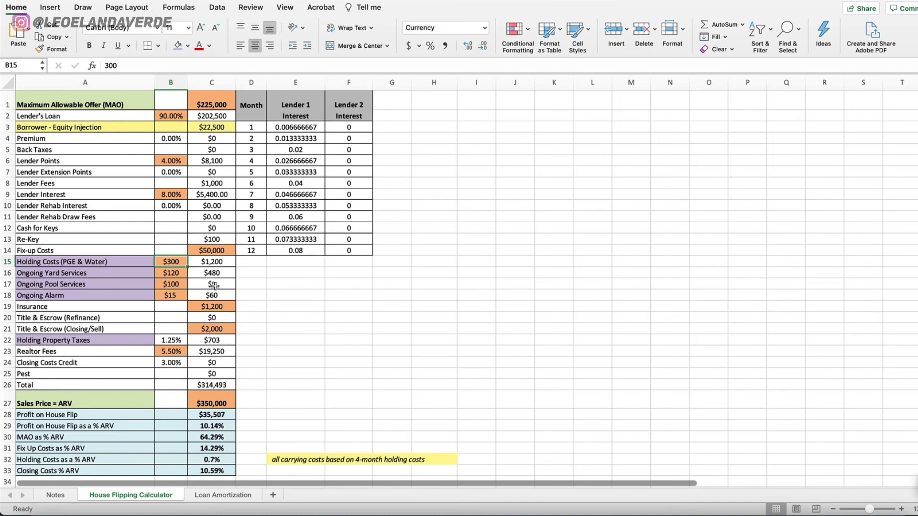
text(400)
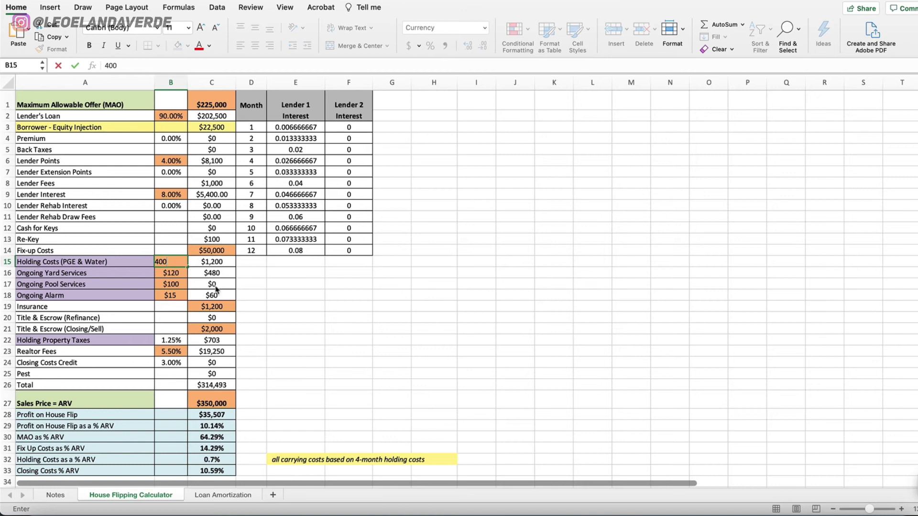
key(Return)
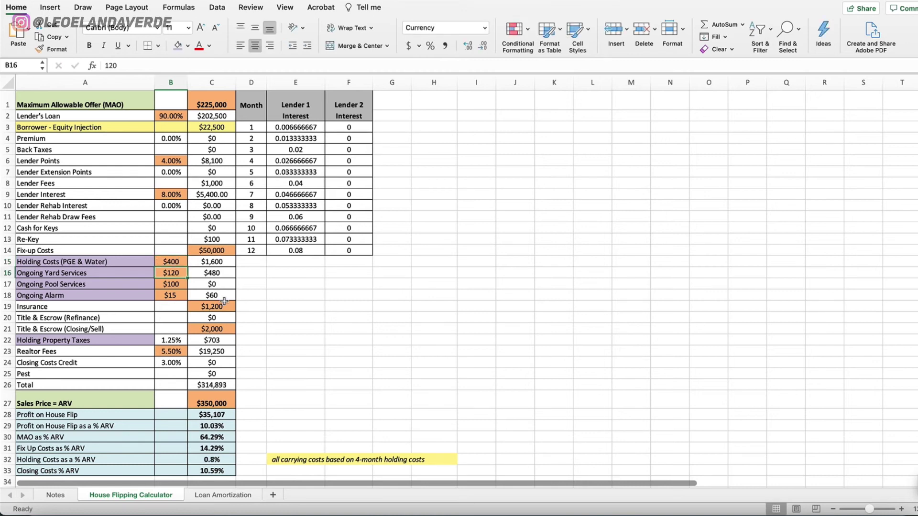
text(160)
key(Return)
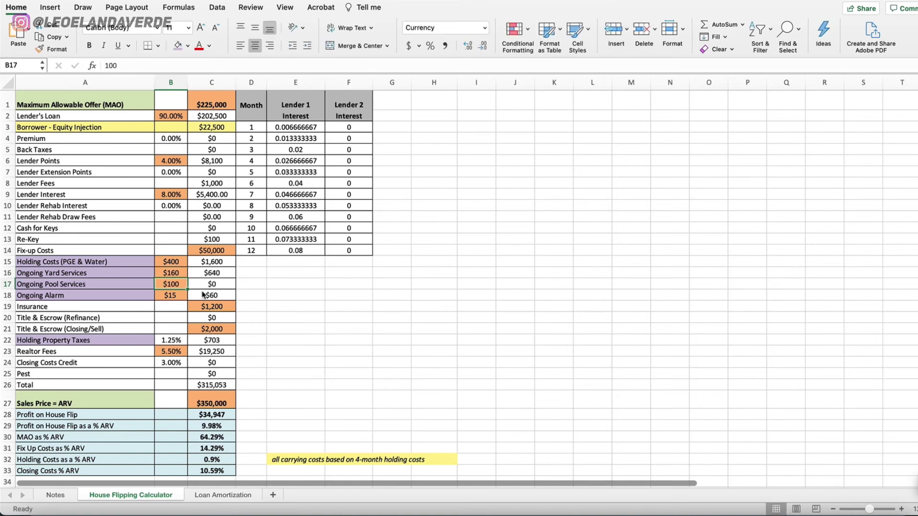
text(125)
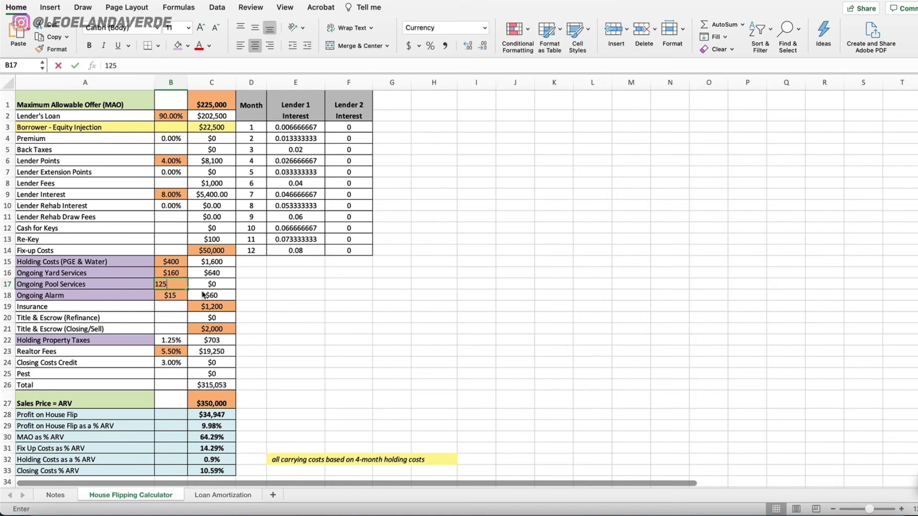
key(Return)
Set the Realtor Fees rate to 5%.
click(171, 351)
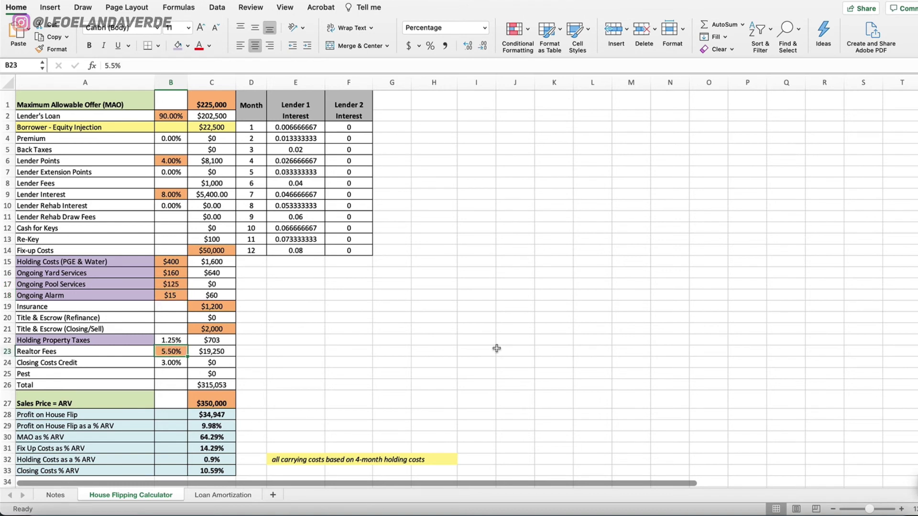
text(5)
key(Return)
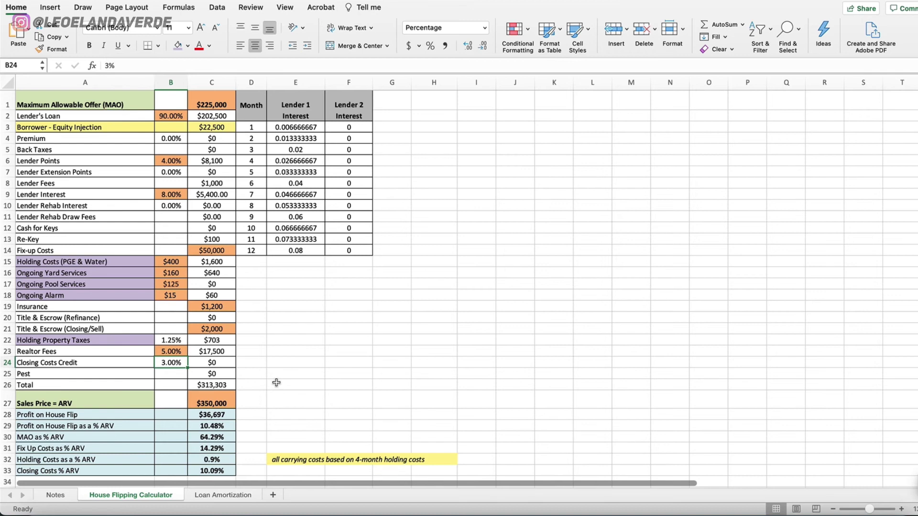
Check the note about the carrying-cost period and set the Maximum Allowable Offer to $175,000.
scroll(276, 382, down, 2)
click(292, 443)
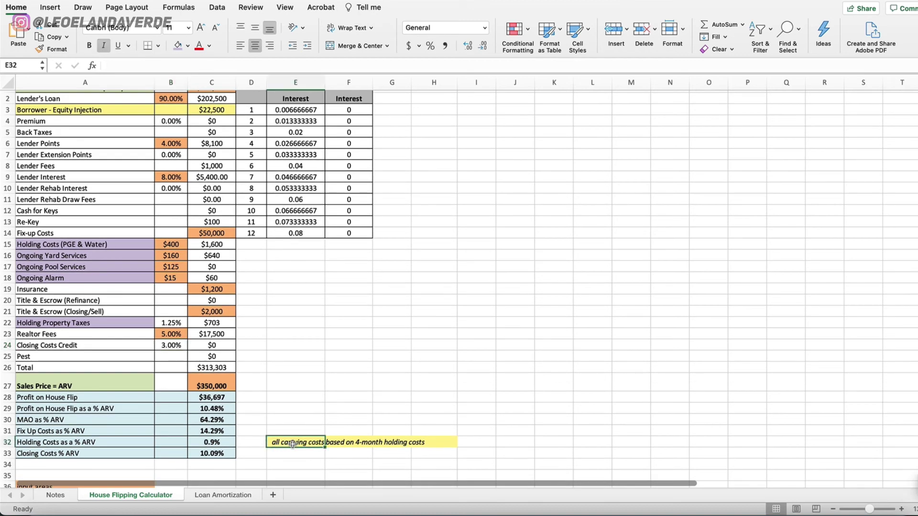
scroll(293, 445, up, 2)
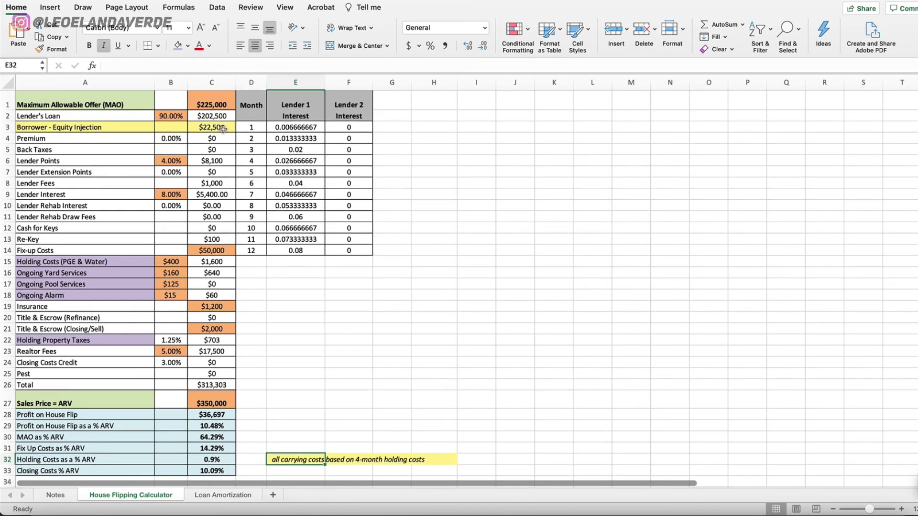
click(215, 104)
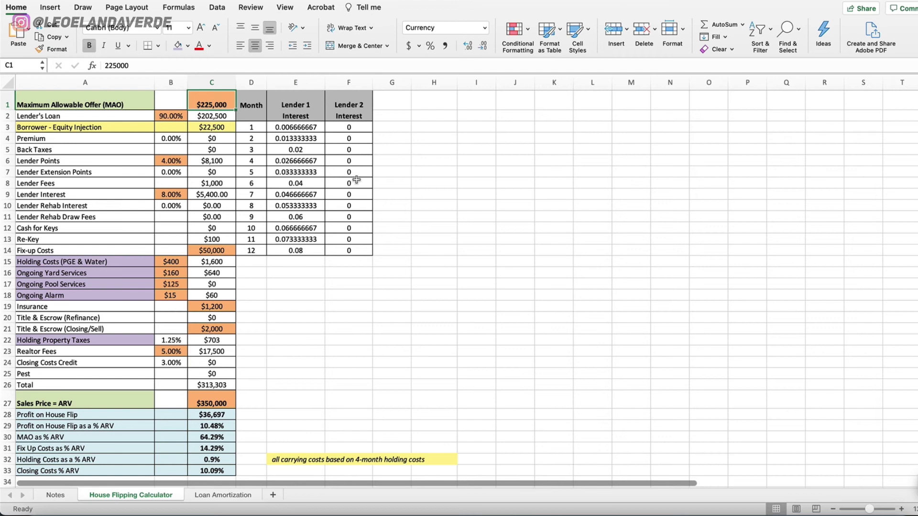
text(175000)
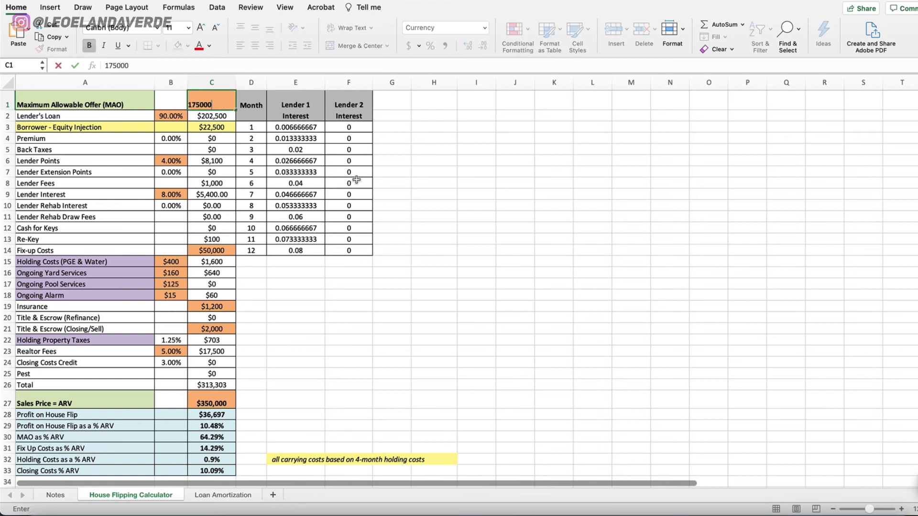
key(Return)
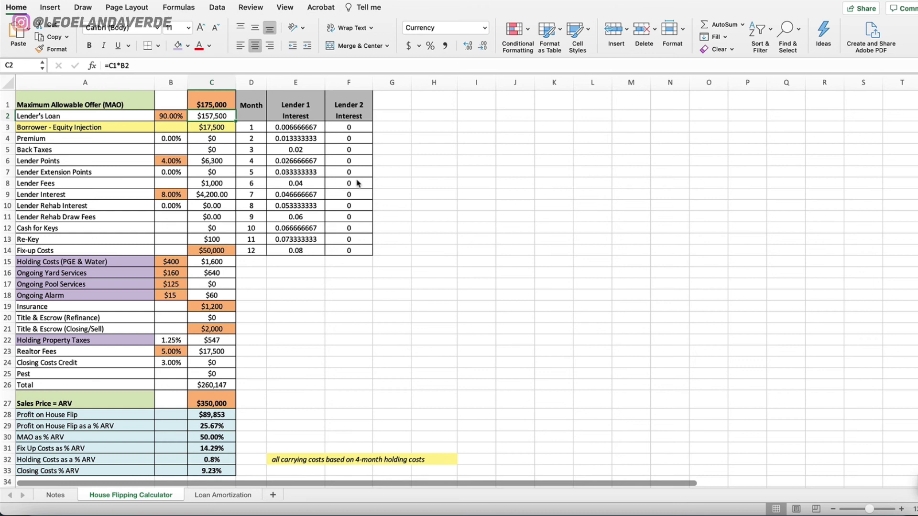
Inspect the Holding Costs as a % ARV formula, then the Lender Interest rate and the cells its amount formula references.
click(212, 460)
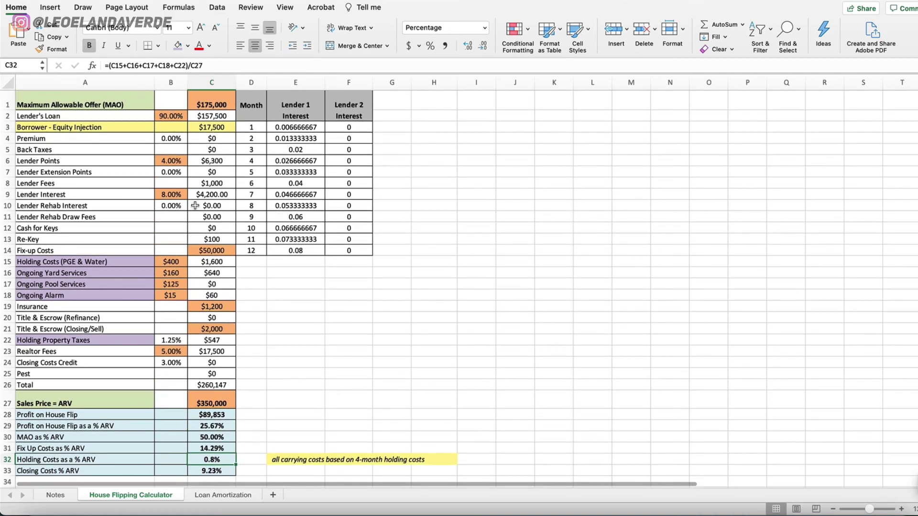
click(173, 194)
key(Right)
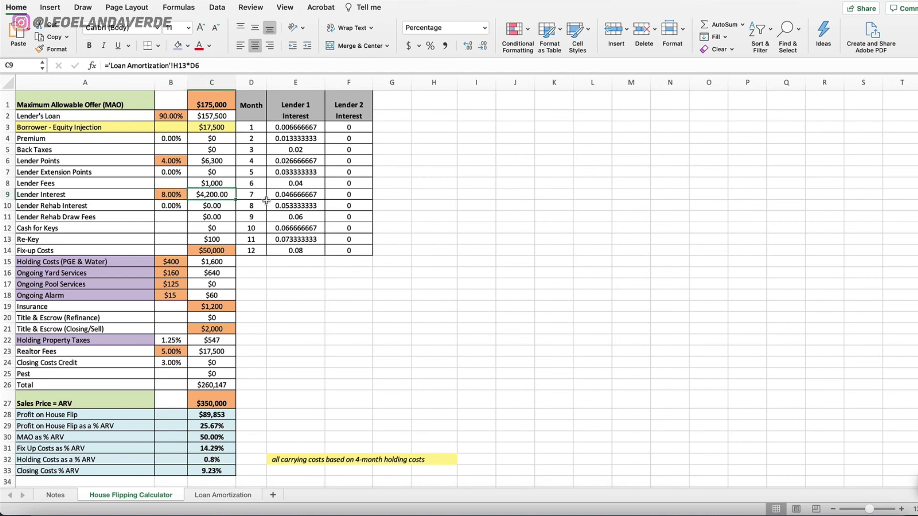
key(Left)
key(Right)
key(Left)
key(Right)
double_click(222, 197)
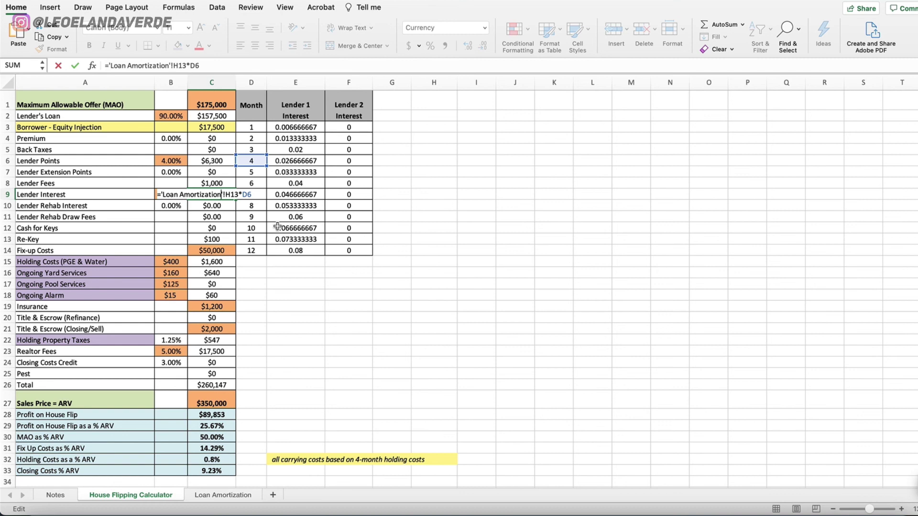
Change the Lender Interest amount formula to ='Loan Amortization'!H13*D10 so it uses the 8-month holding period.
click(229, 64)
key(BackSpace)
text(9)
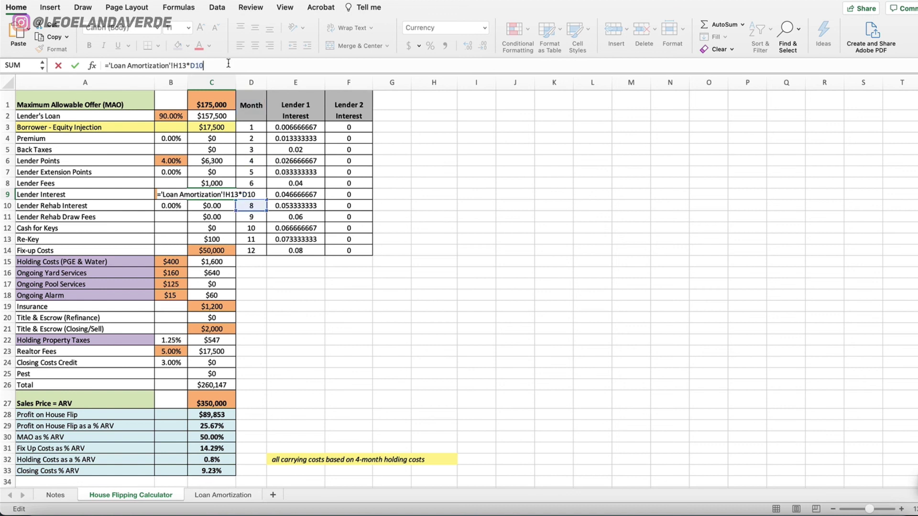
key(Return)
key(Up)
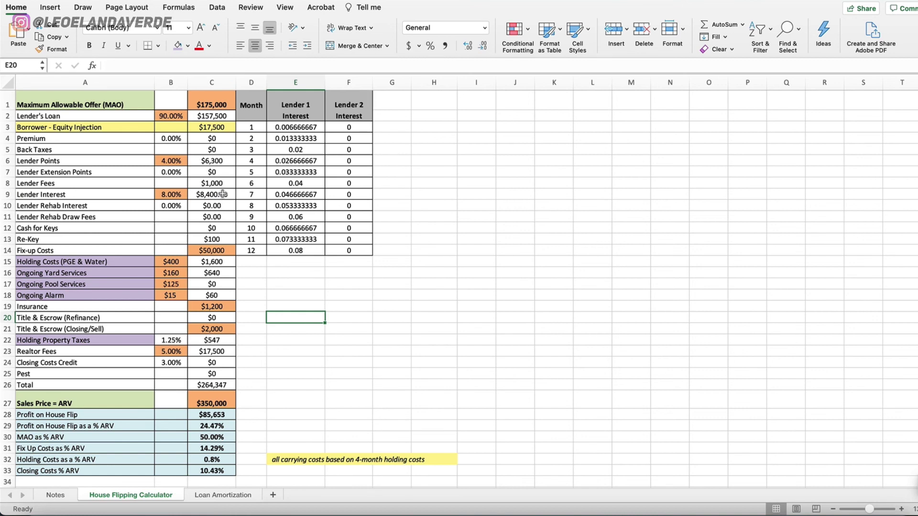
Recheck which month cell the Lender Interest amount formula references and review the resulting costs and profit figures.
key(F2)
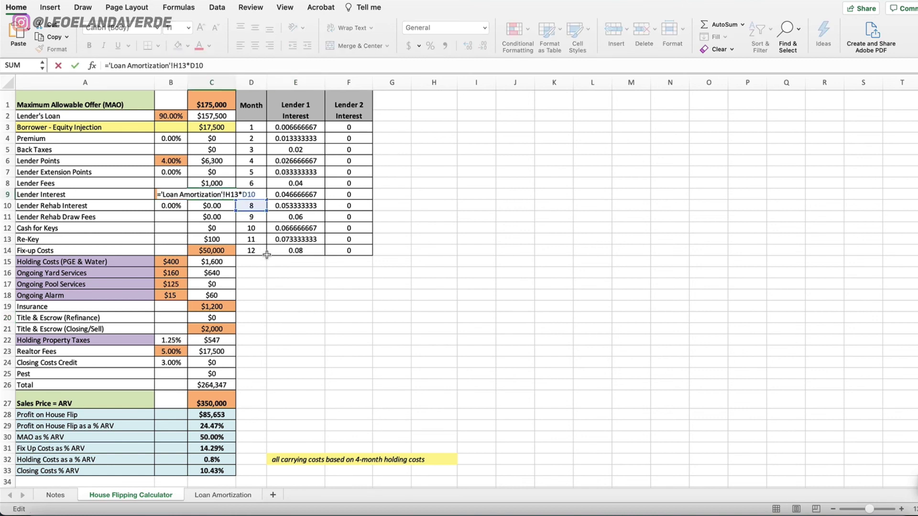
key(Return)
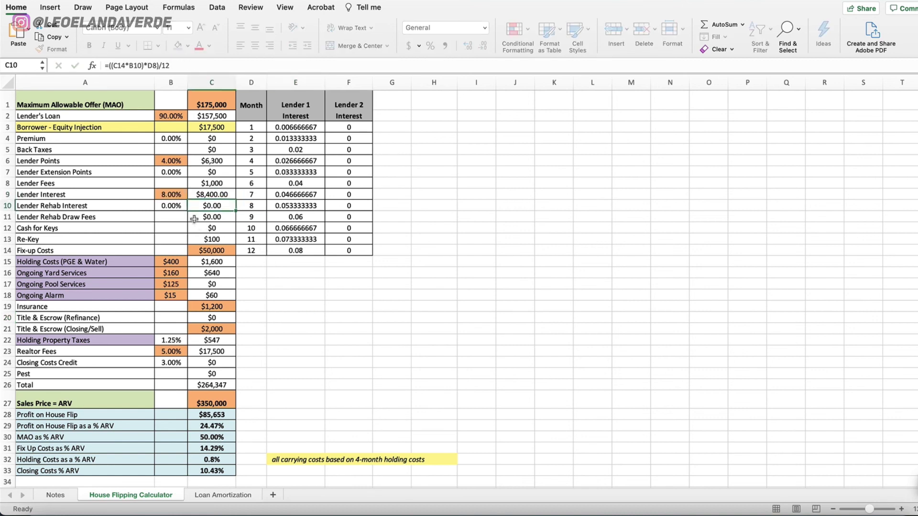
click(223, 193)
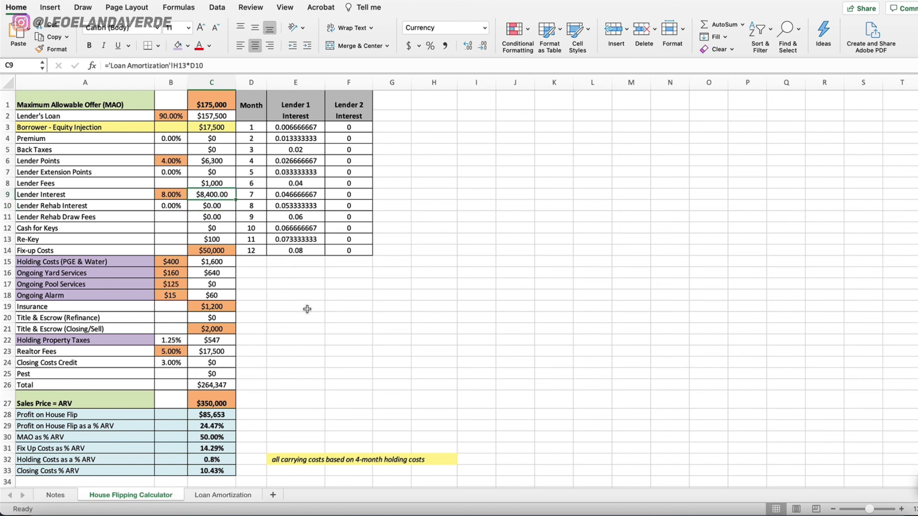
scroll(307, 310, down, 3)
scroll(307, 309, up, 3)
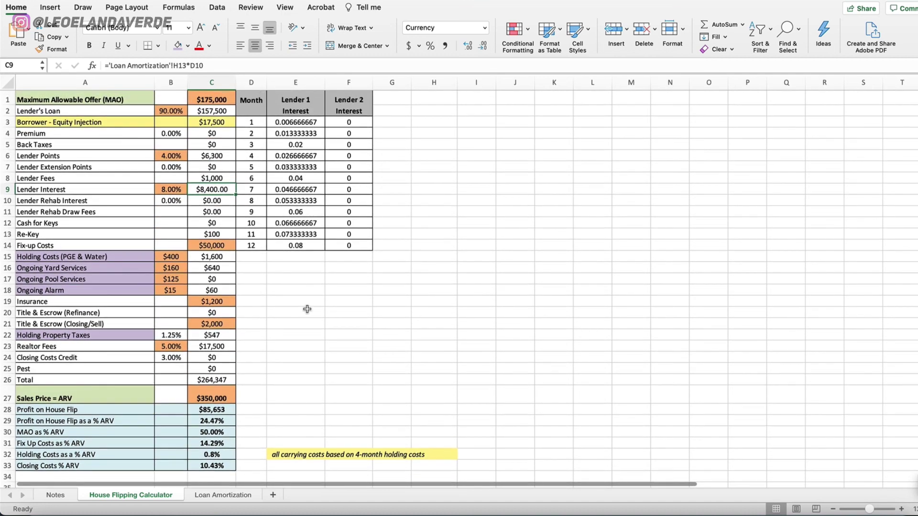